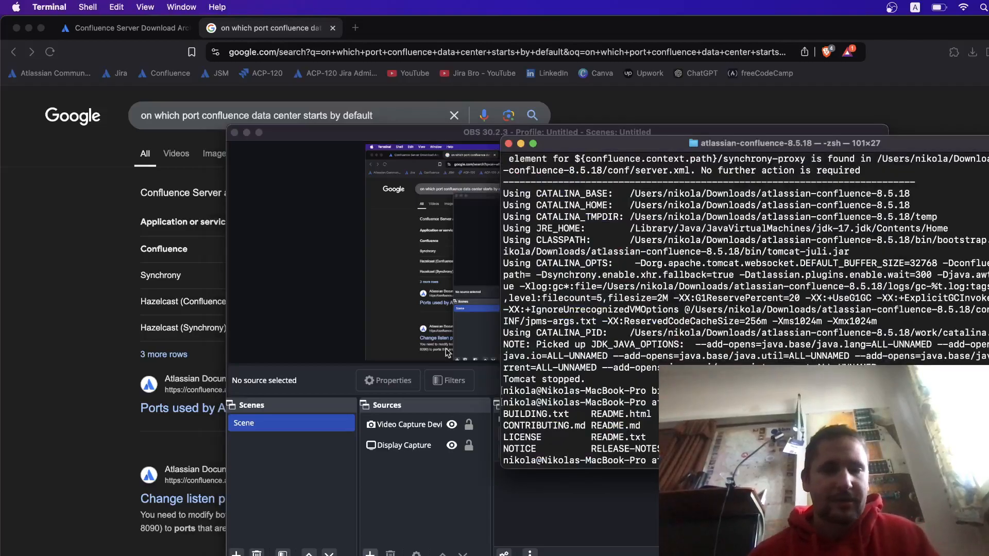
Check the Google result showing Confluence's default port 8090, then return to Terminal.
left_click(17, 312)
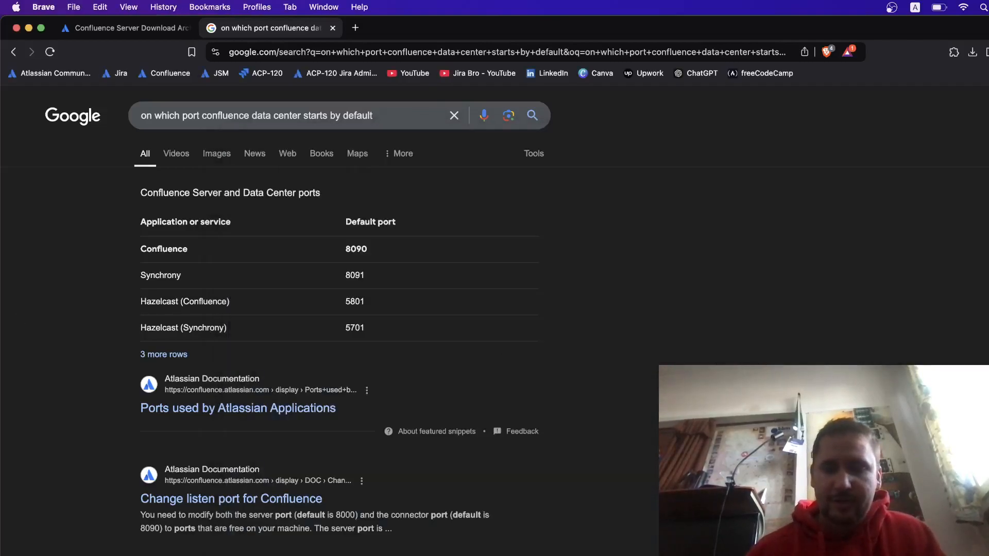
key("super+Tab")
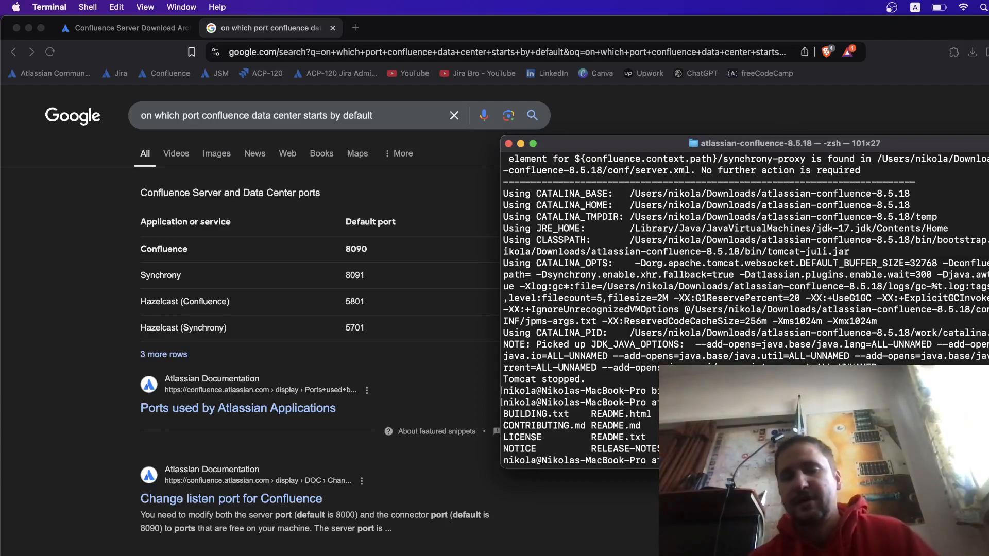
Navigate into confluence/WEB-INF/classes, listing each folder's contents along the way.
key("Tab")
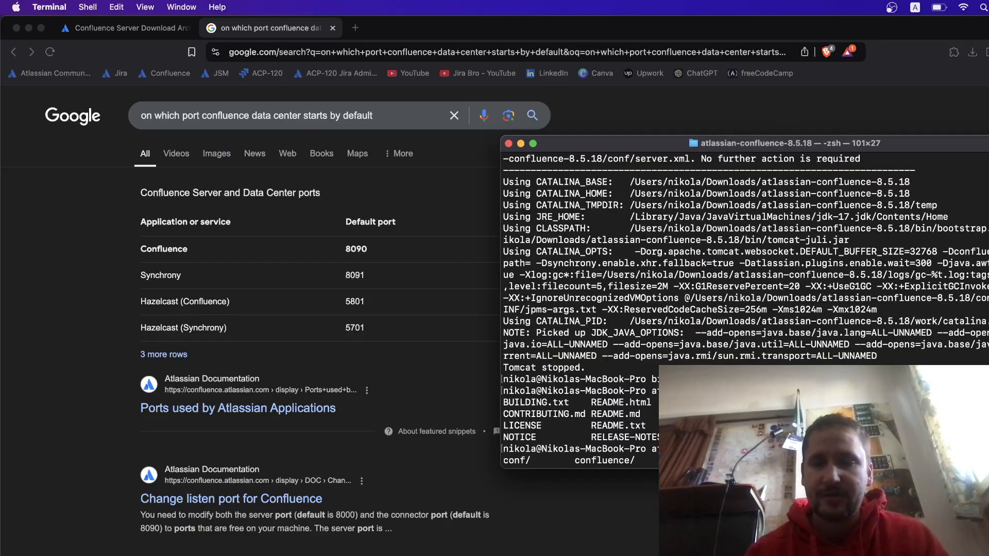
key("Return")
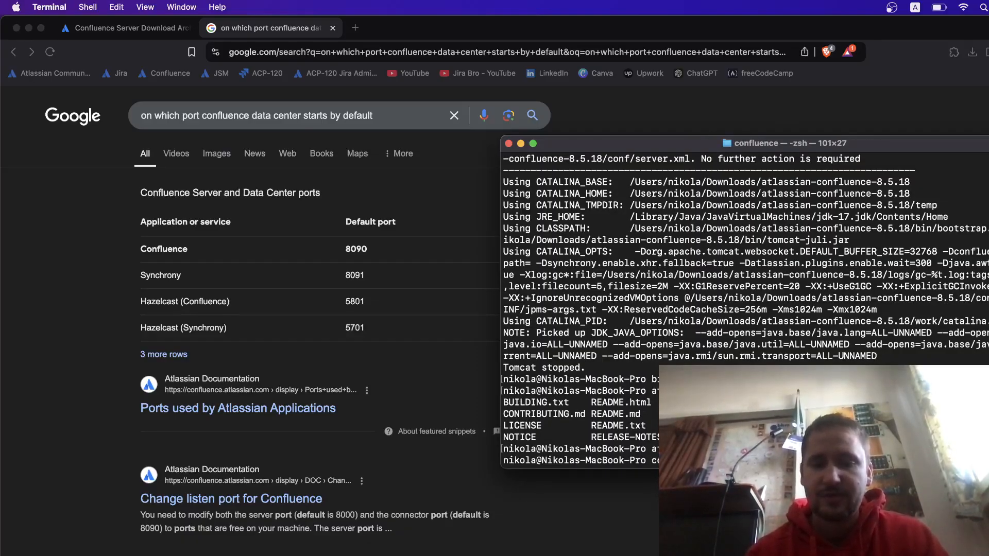
key("Return")
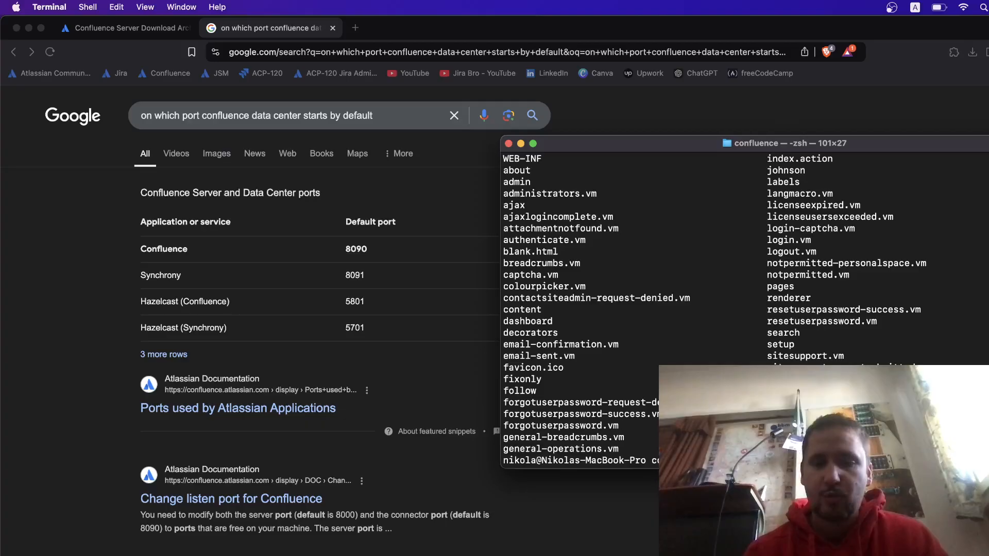
key("Return")
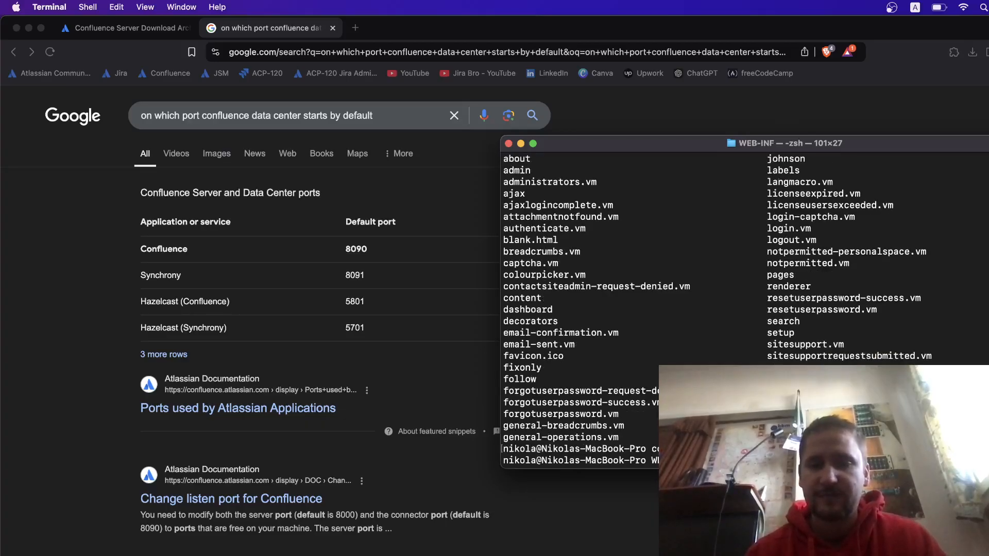
type("ls")
key("Return")
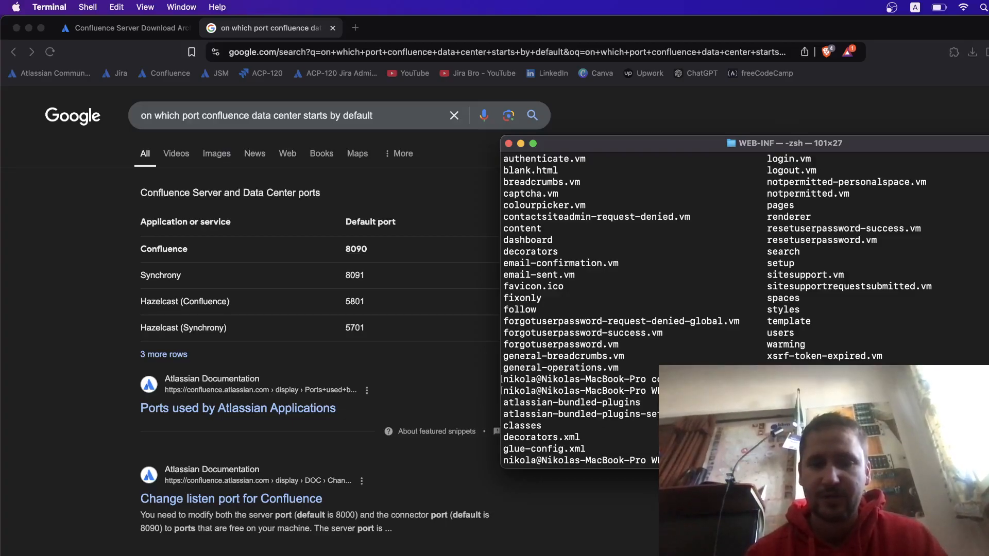
type("cd classes")
key("Return")
type("ls")
key("Return")
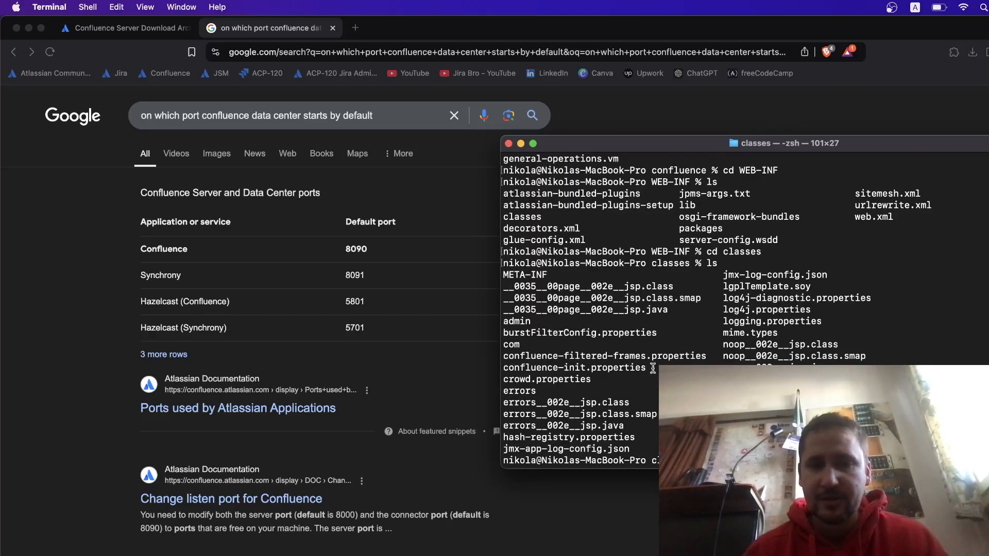
Copy the confluence-init.properties file name from the classes listing.
left_click_drag(652, 369, 504, 368)
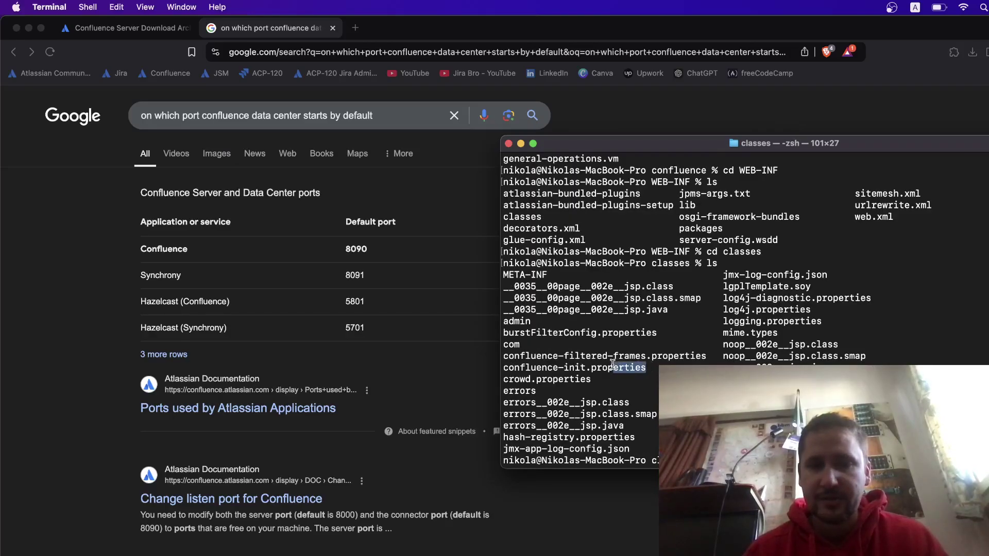
right_click(504, 368)
left_click(544, 433)
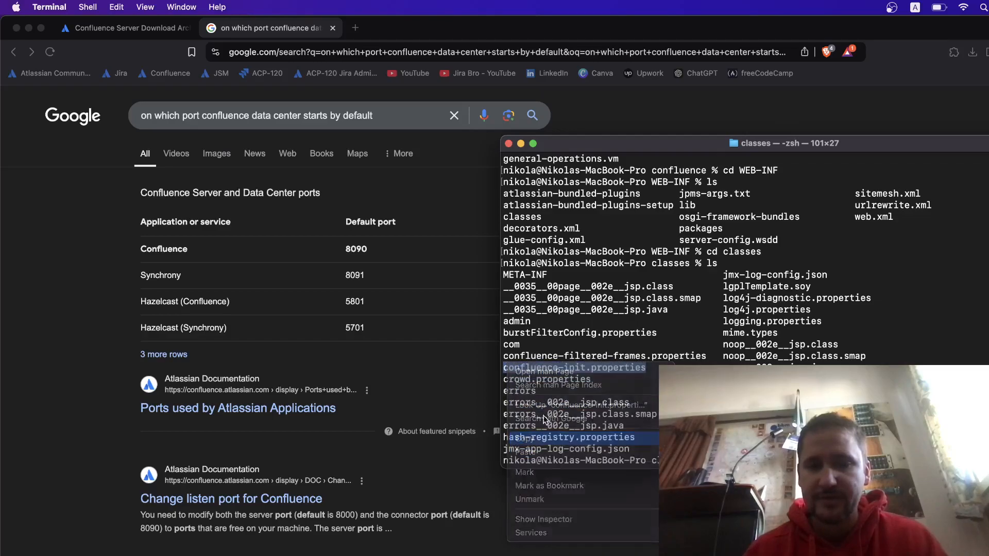
left_click(588, 418)
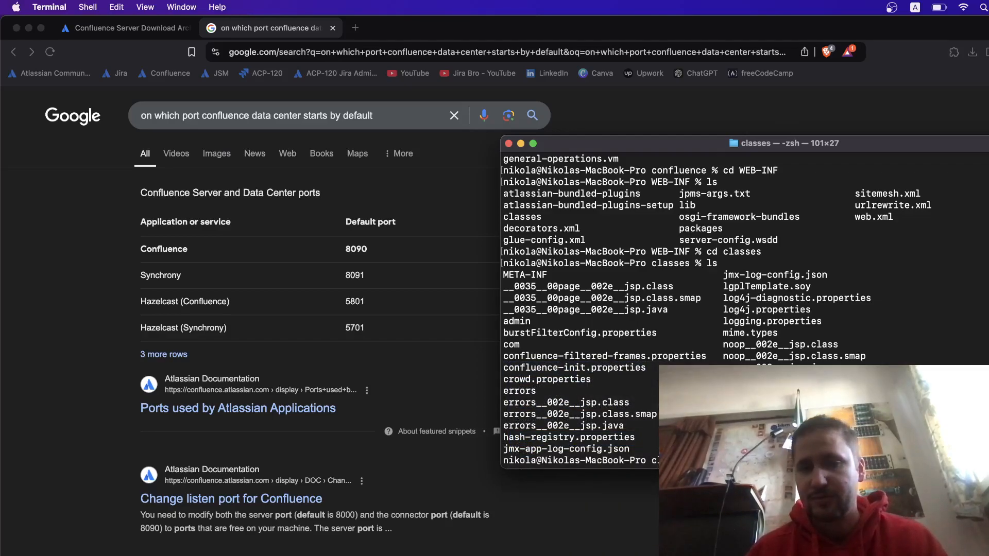
type("nano confluence-init.properties")
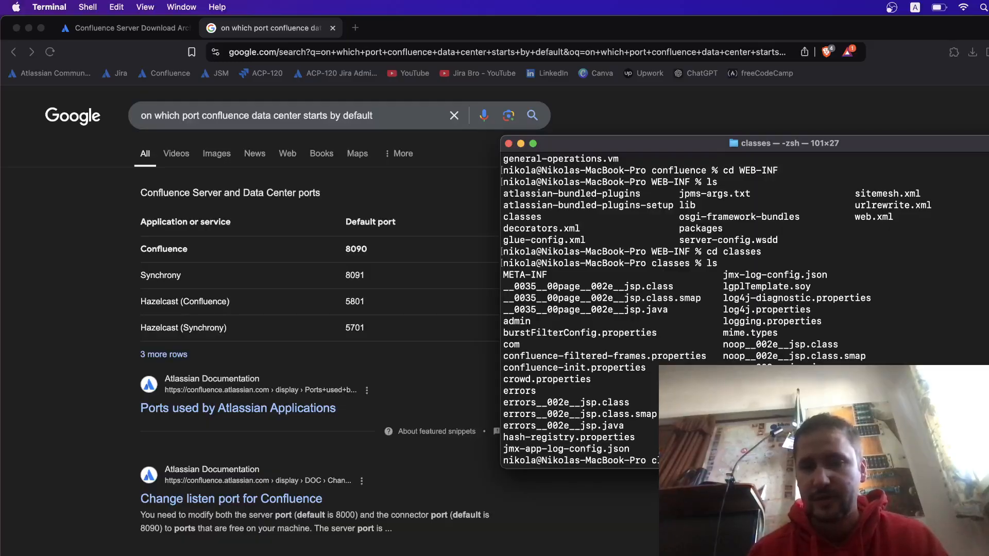
Edit confluence-init.properties in nano and move down to the Configuration Directory section.
key("Return")
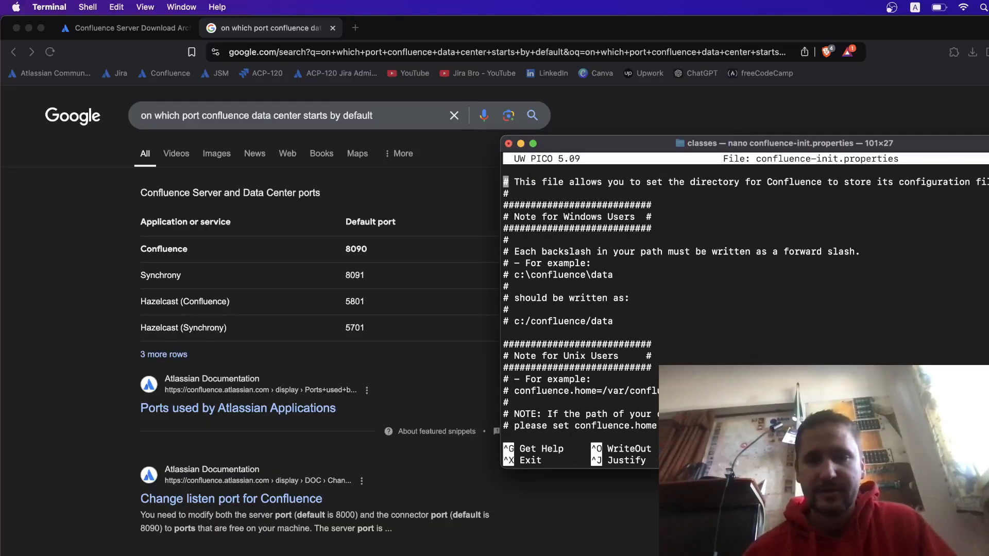
key("Down")
key("Down")
key("Down")
key("Down")
key("Down")
key("Down")
key("Down")
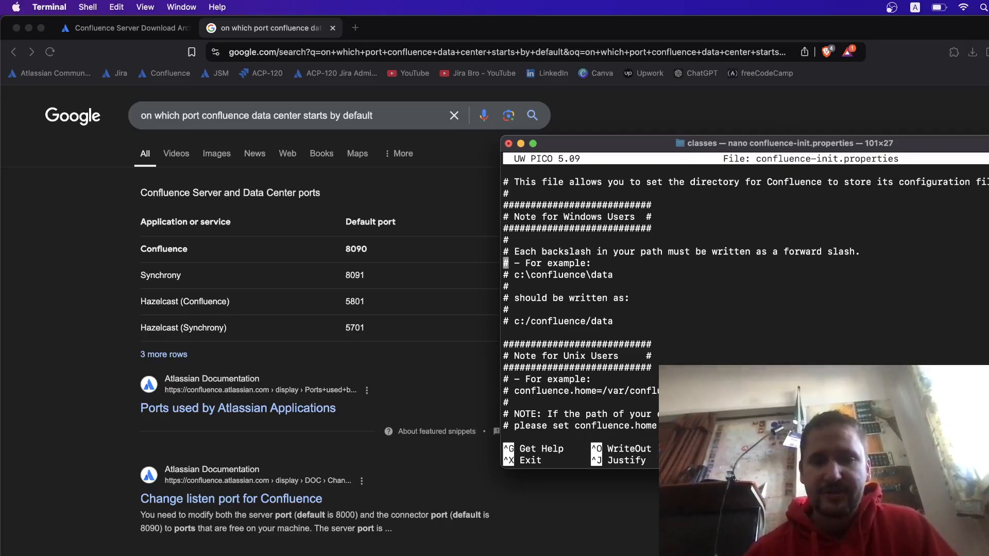
key("Down")
key("Down")
key("Down")
key("Right")
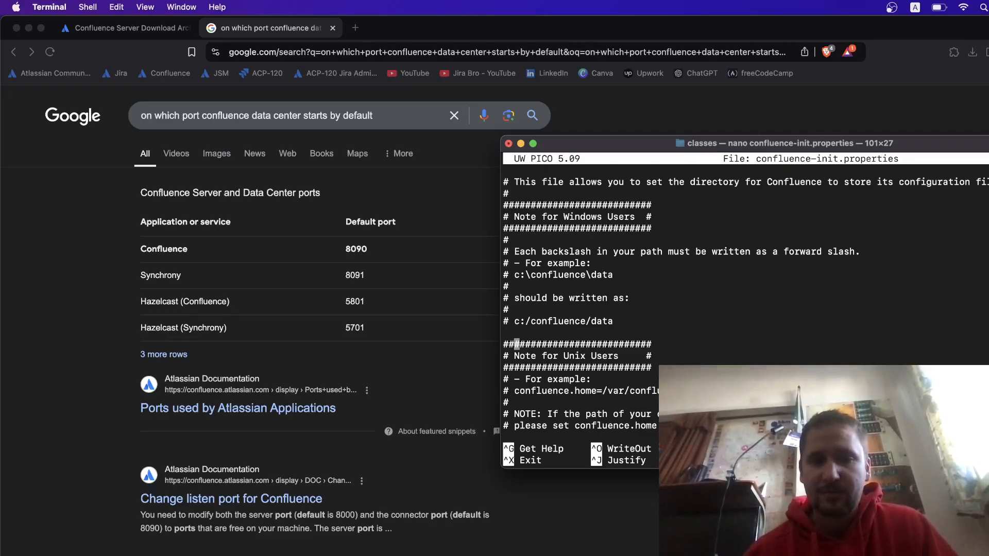
key("Down")
key("Down")
key("Down")
key("Down")
key("Down")
key("Down")
key("Down")
key("Down")
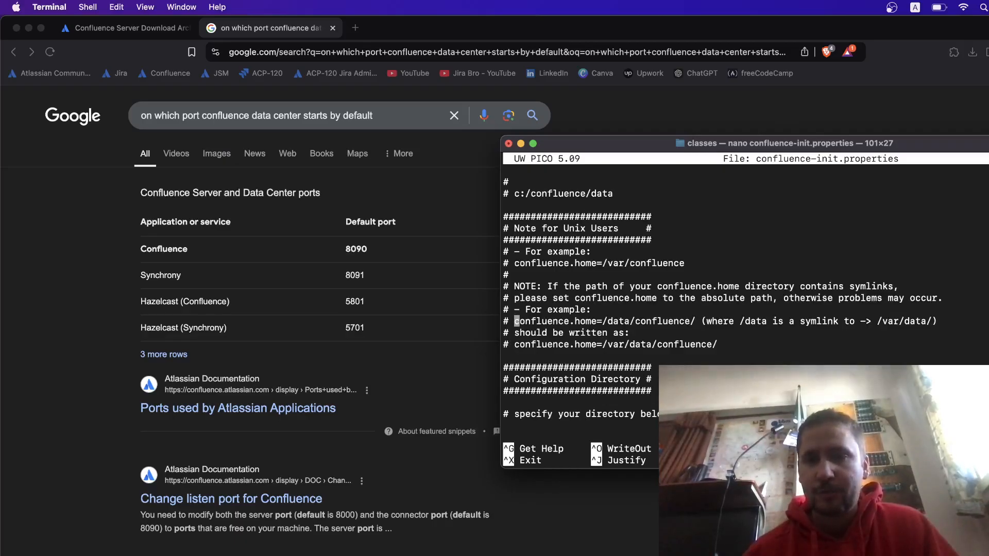
key("Down")
key("Down")
key("Down")
key("Down")
key("Down")
key("Down")
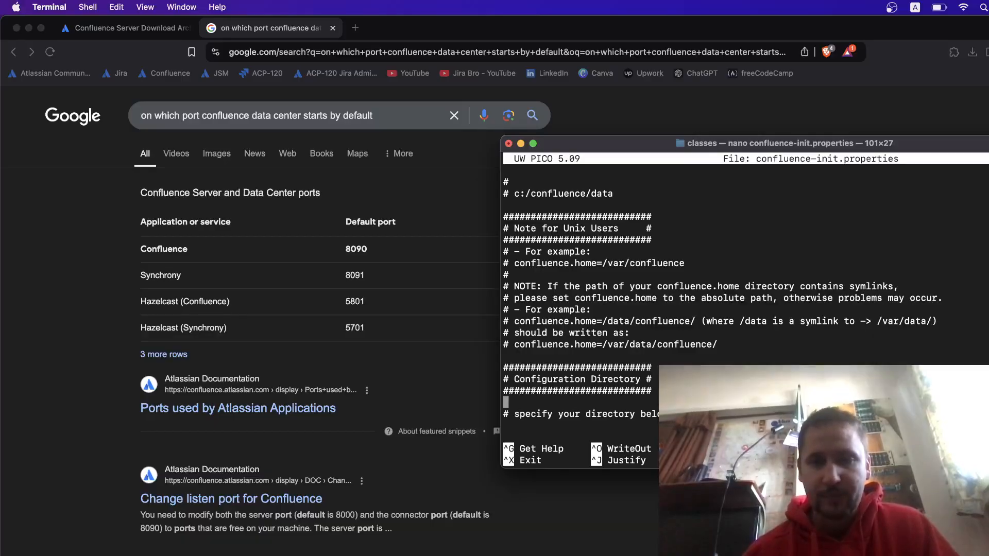
key("Down")
key("Down")
key("Down")
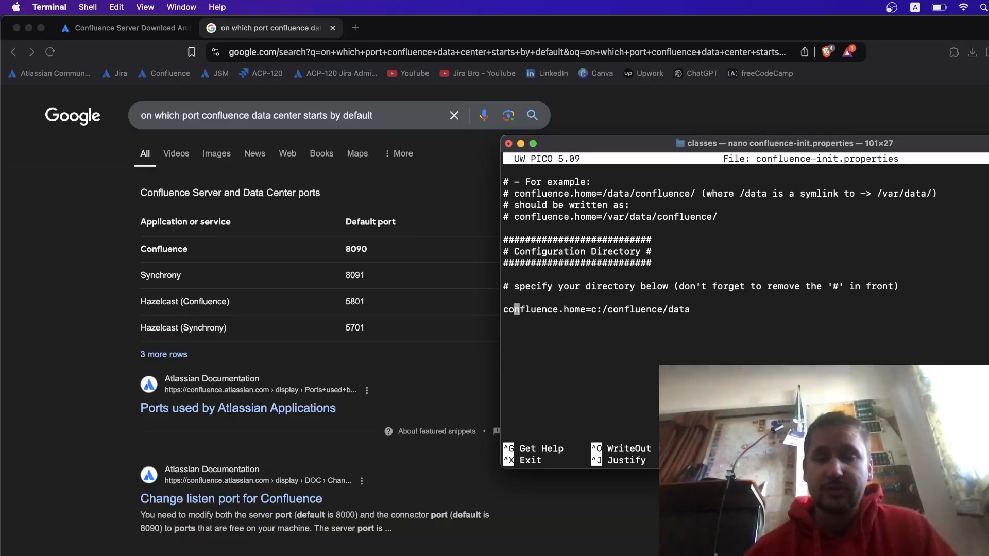
key("Left")
key("Left")
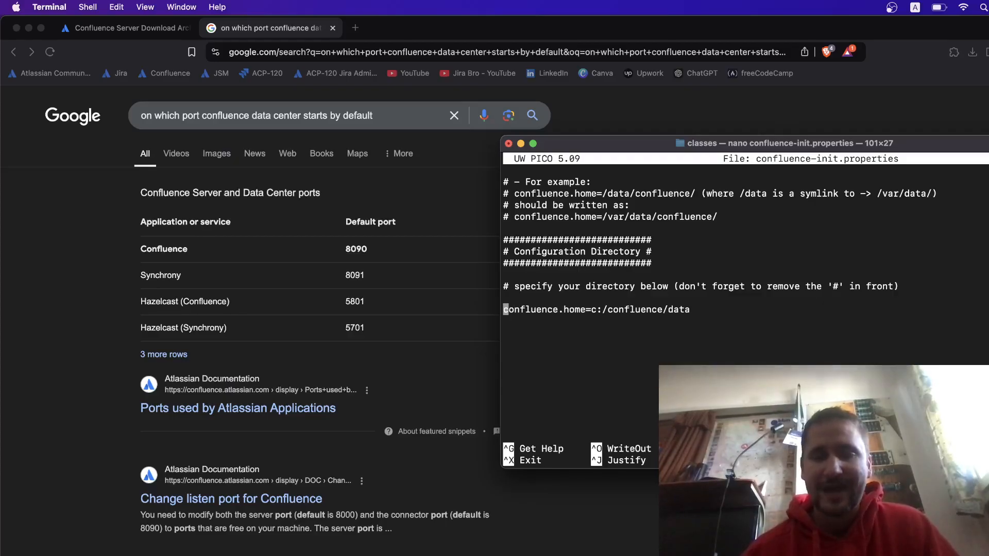
key("Up")
key("Up")
key("Up")
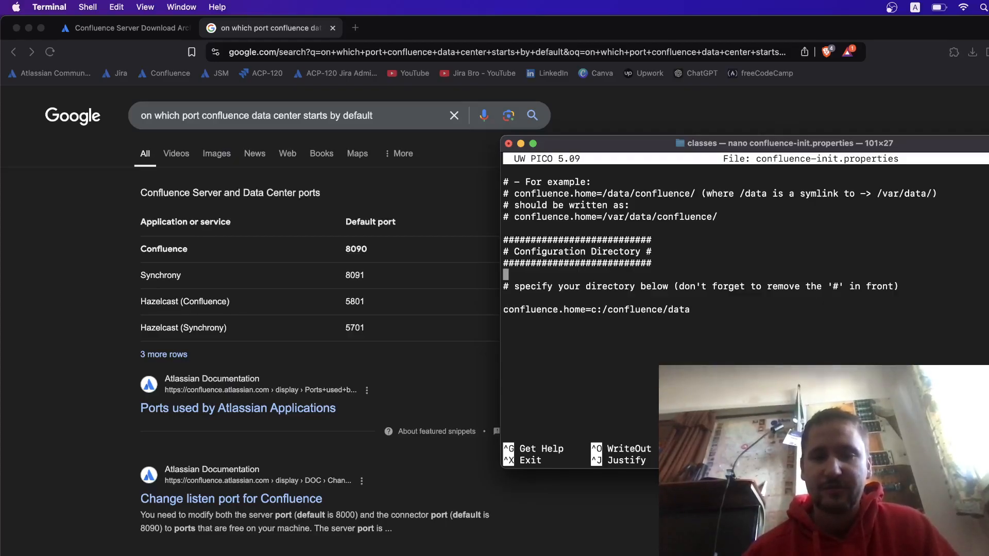
key("Right")
key("Right")
key("Right")
key("Right")
key("Right")
key("Right")
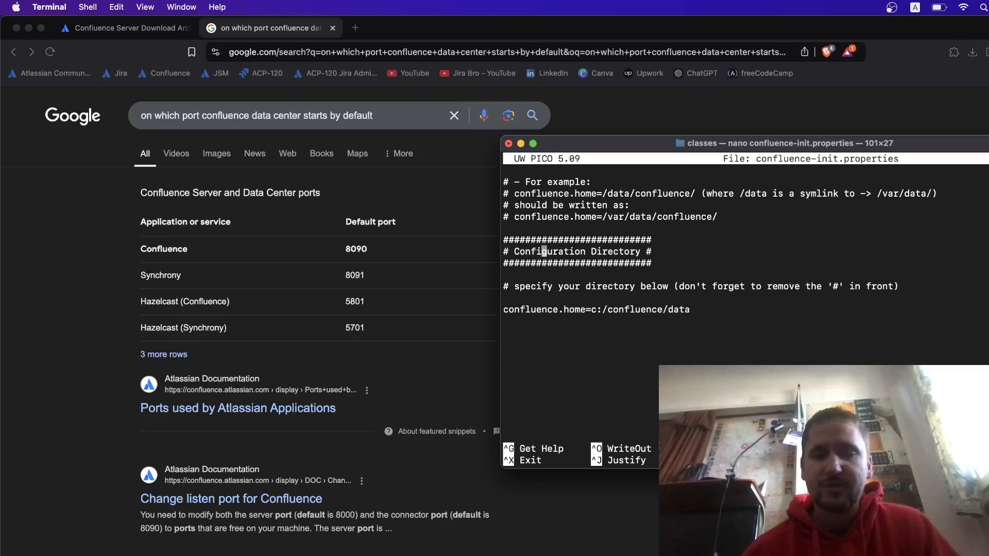
key("Right")
key("Right")
key("Right")
key("Right")
key("Right")
key("Right")
key("Right")
key("Right")
key("Right")
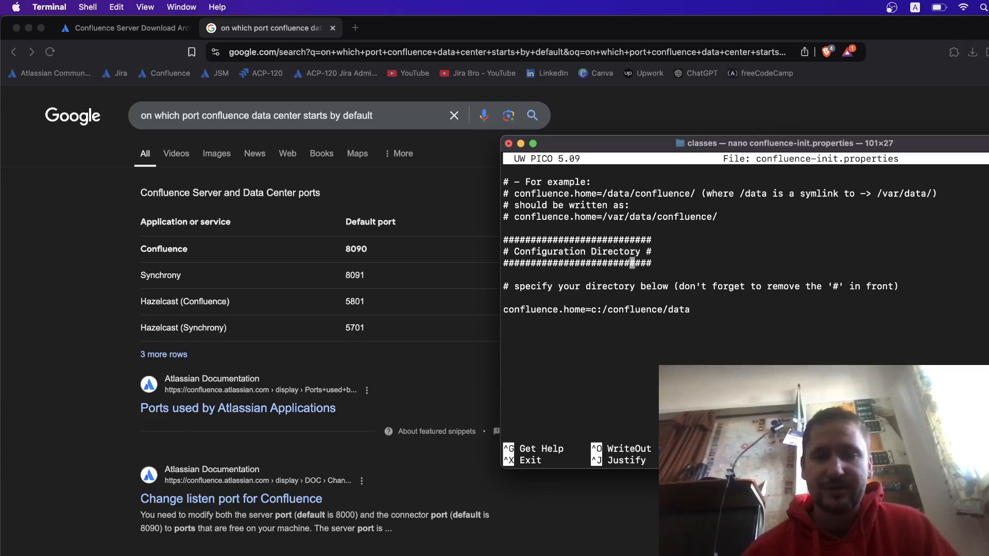
Position the cursor on the confluence.home=c:/confluence/data line, reaching the end of its path.
key("Down")
key("Down")
key("Down")
key("Down")
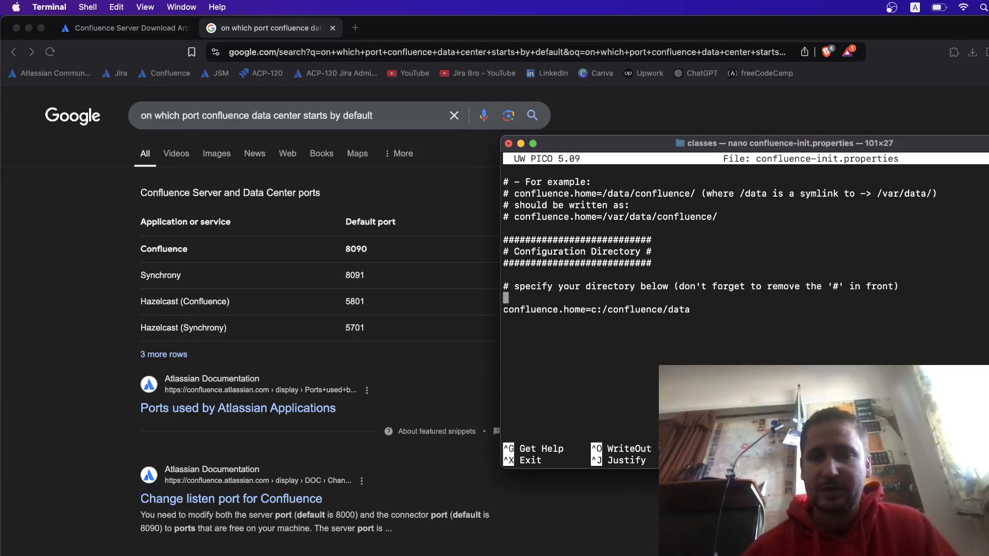
key("Down")
key("Right")
key("Right")
key("Right")
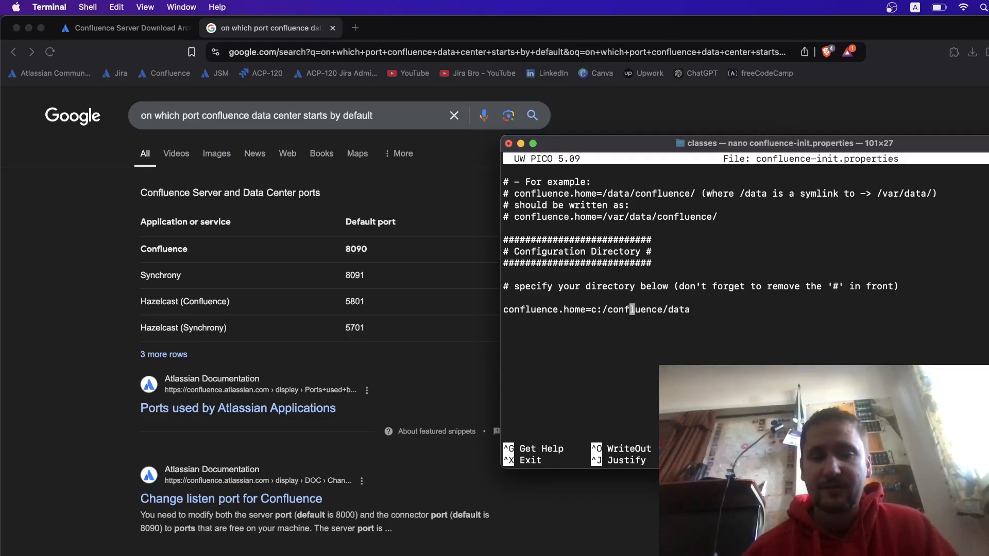
key("Left")
key("Left")
key("Left")
key("Left")
key("Left")
key("Left")
key("Left")
key("Left")
key("Left")
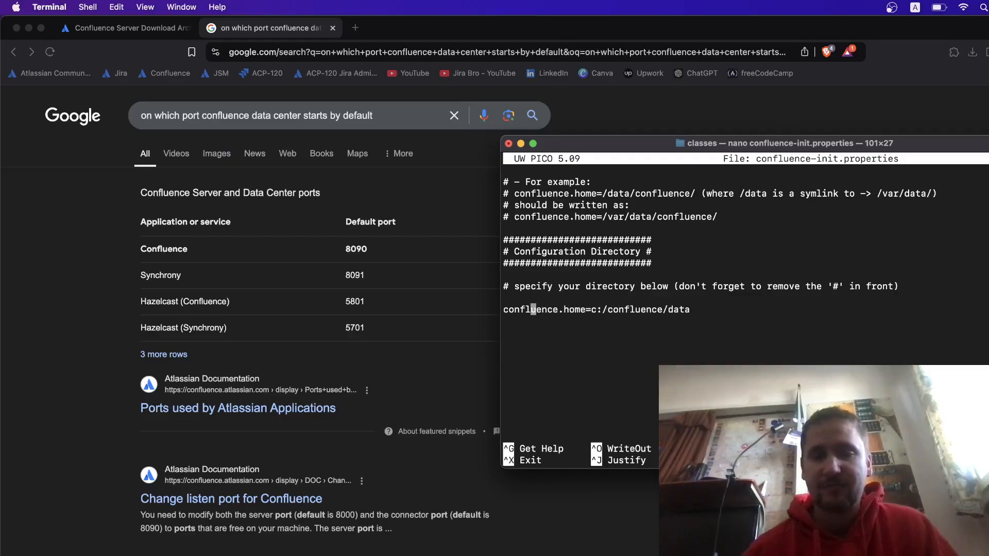
key("Right")
key("Right")
key("Right")
key("Right")
key("Right")
key("Right")
key("Right")
key("Right")
key("Right")
key("Right")
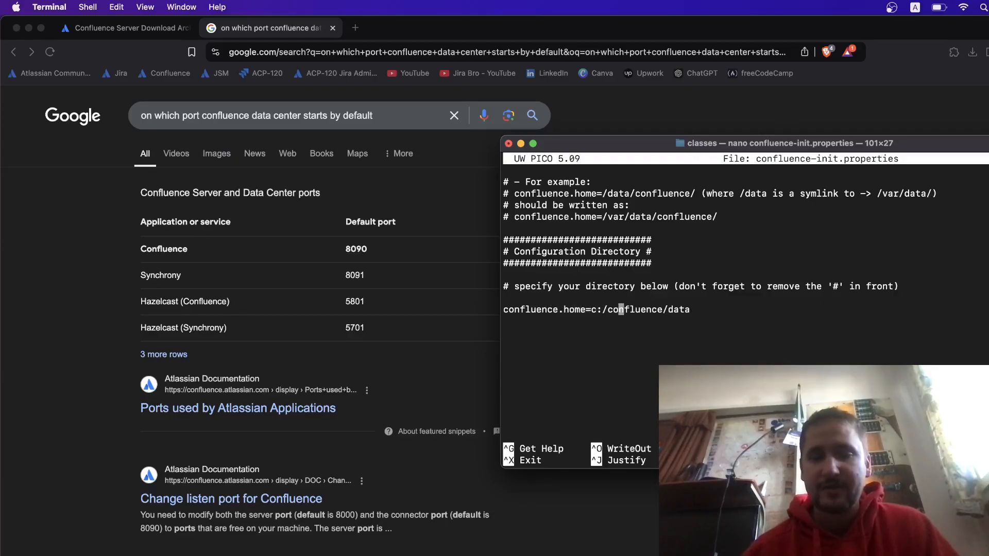
key("Right")
key("Right")
key("Right")
key("Right")
key("Right")
key("Right")
key("Right")
key("Right")
key("Right")
key("Right")
key("Left")
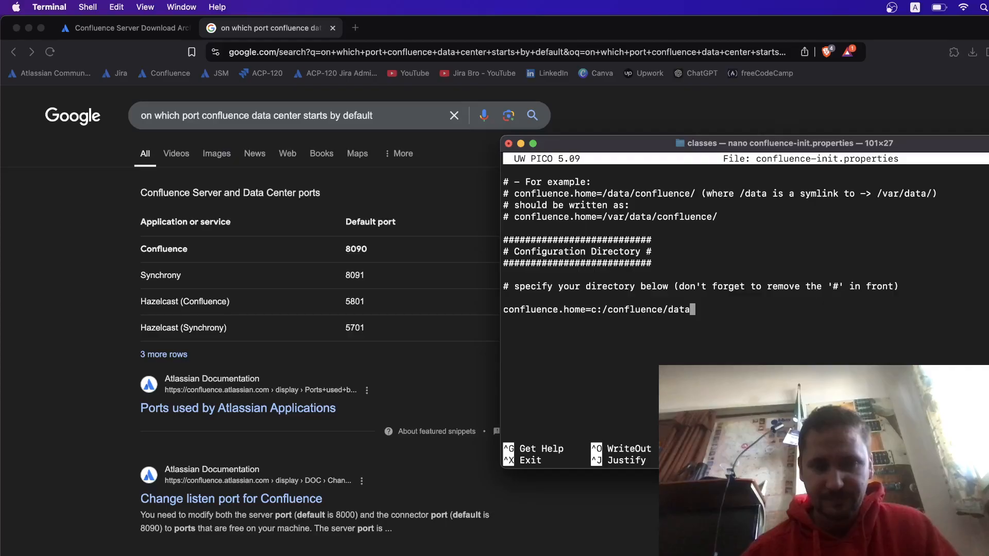
Save confluence-init.properties and exit nano back to the shell prompt.
key("ctrl+x")
key("y")
key("Return")
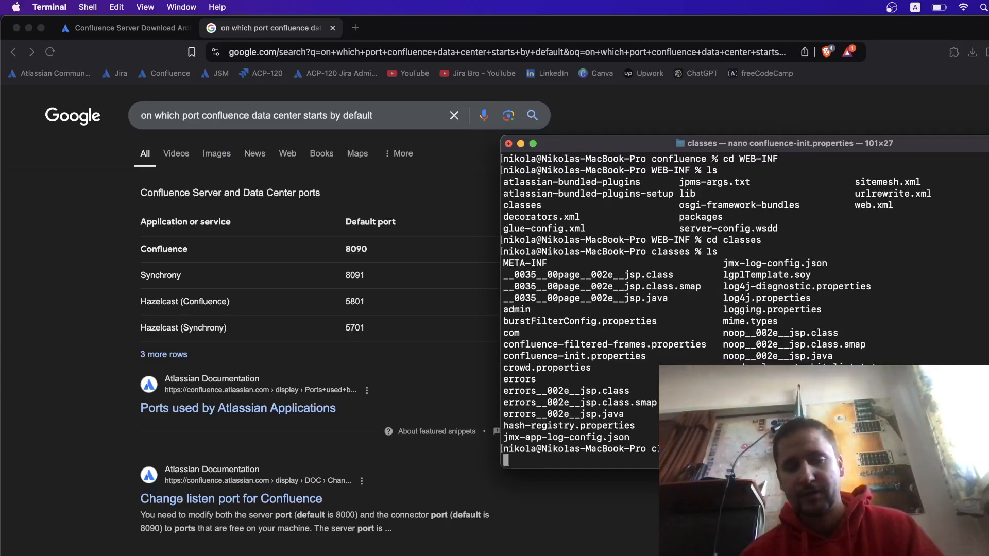
key("Return")
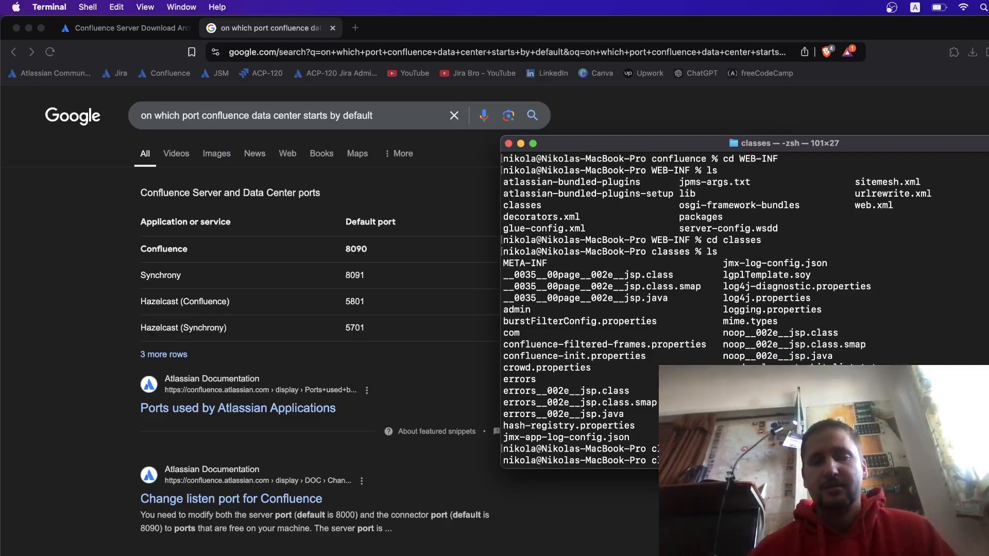
type("cd ..")
Go up to atlassian-confluence-8.5.18/bin and run ./start-confluence.sh until Tomcat starts.
key("Return")
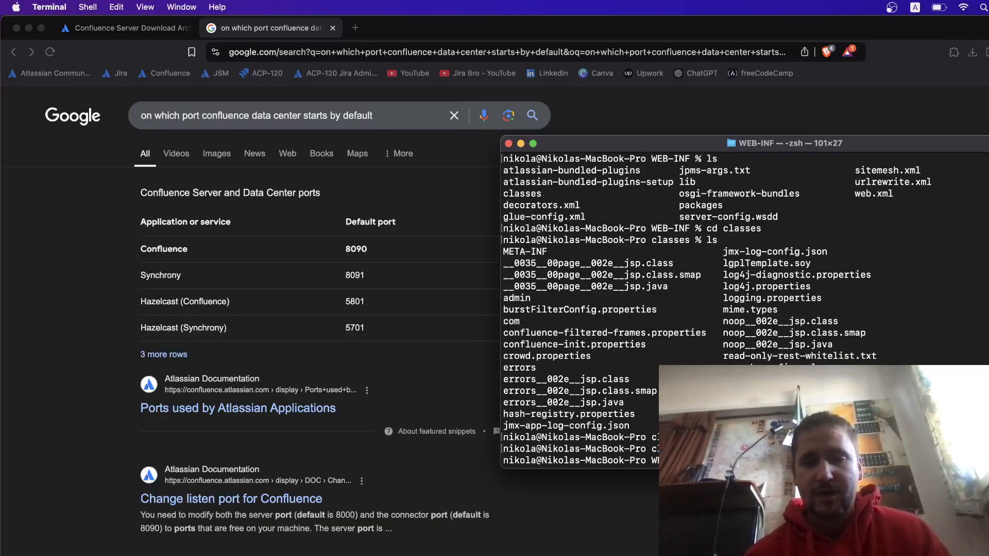
type("cd ..")
key("Return")
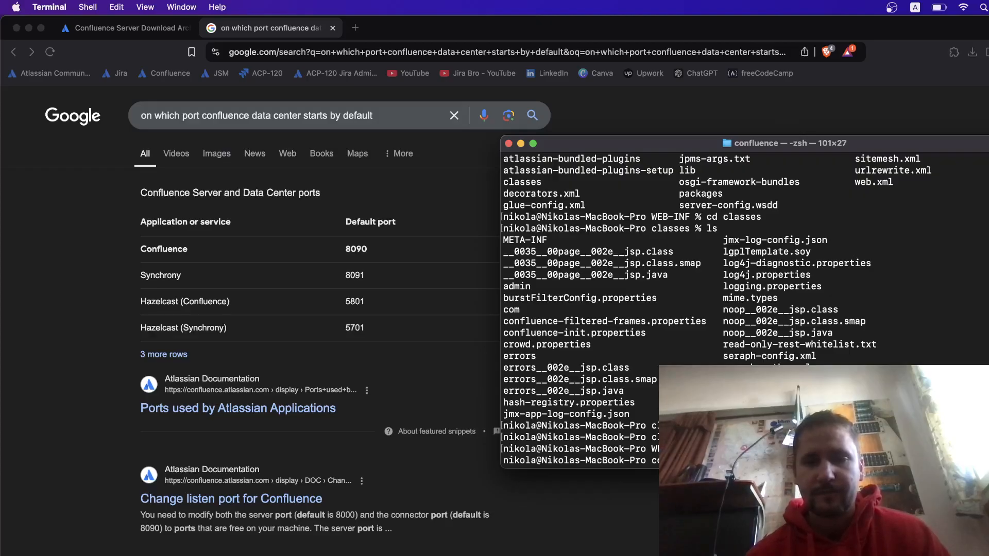
type("cd ..")
key("Return")
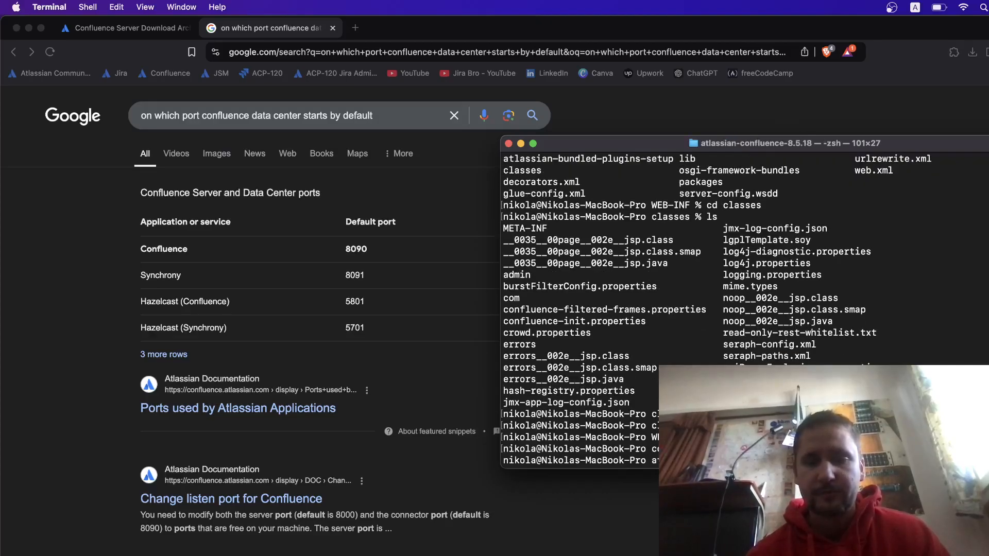
type("cd bin")
key("Return")
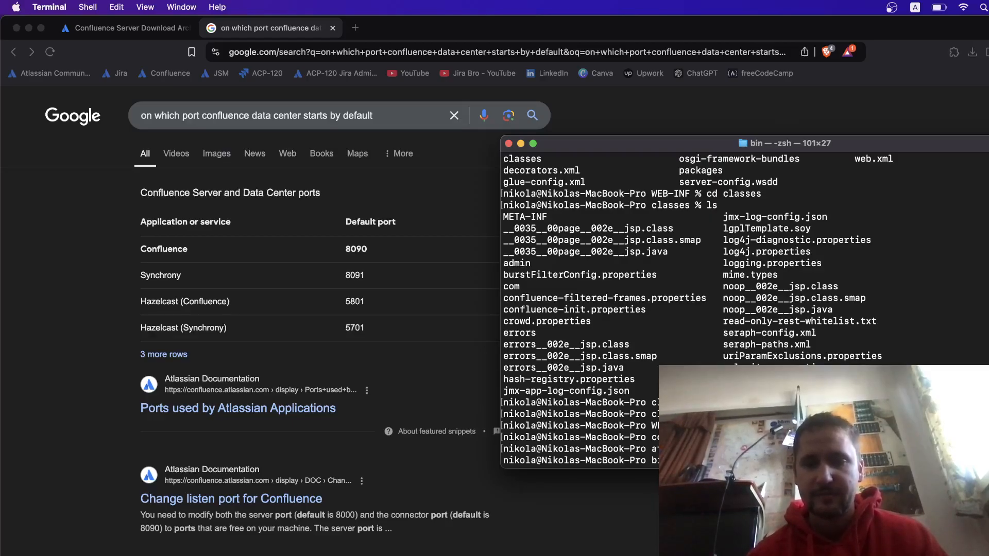
type("./start-confluence.sh")
key("Return")
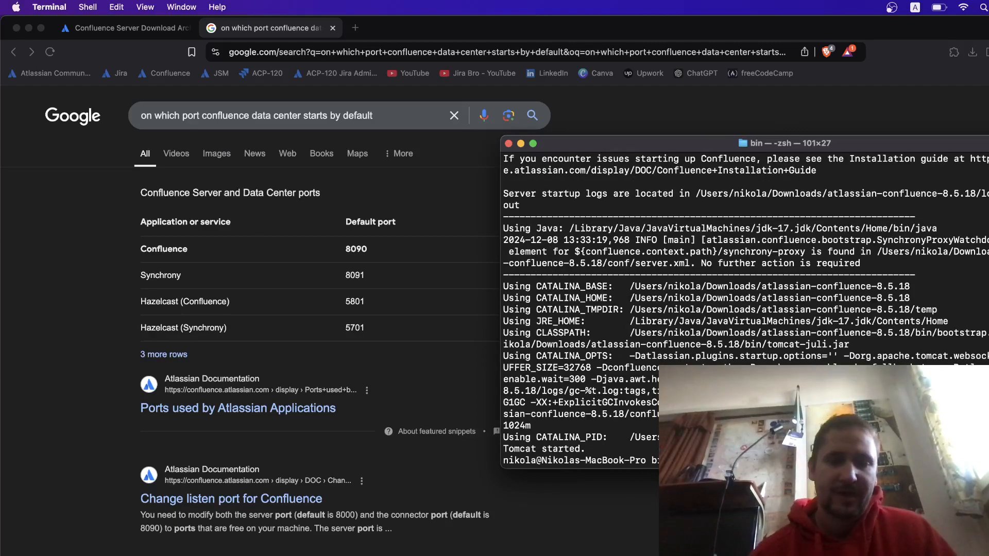
In a new Brave tab, enter localhost:8090, discarding the suggested 8080 completion.
left_click(122, 345)
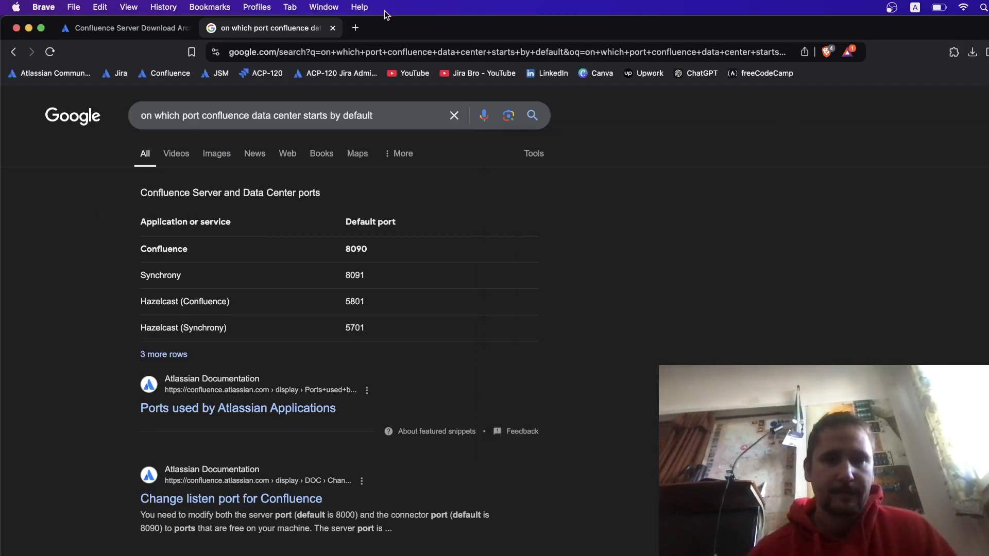
left_click(354, 28)
type("lo")
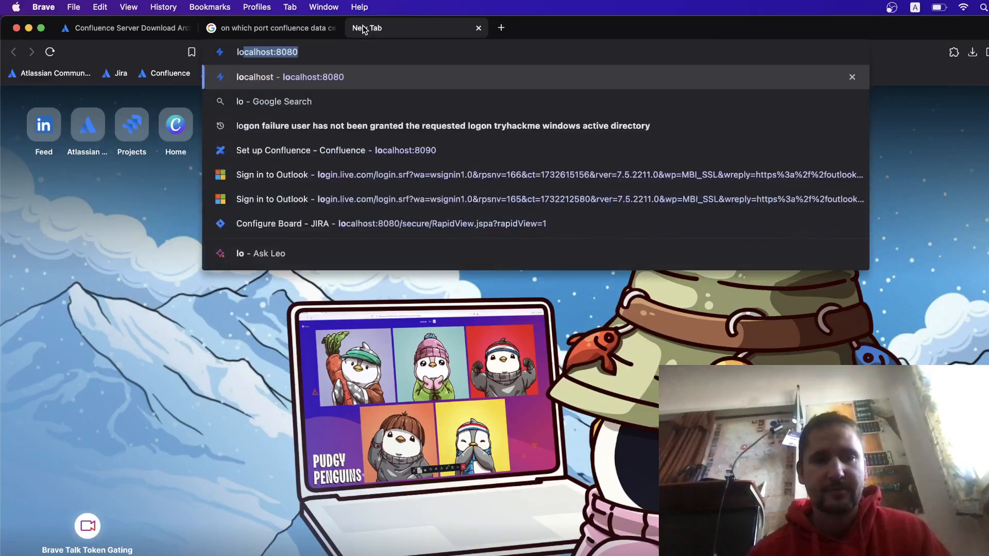
type("calhost")
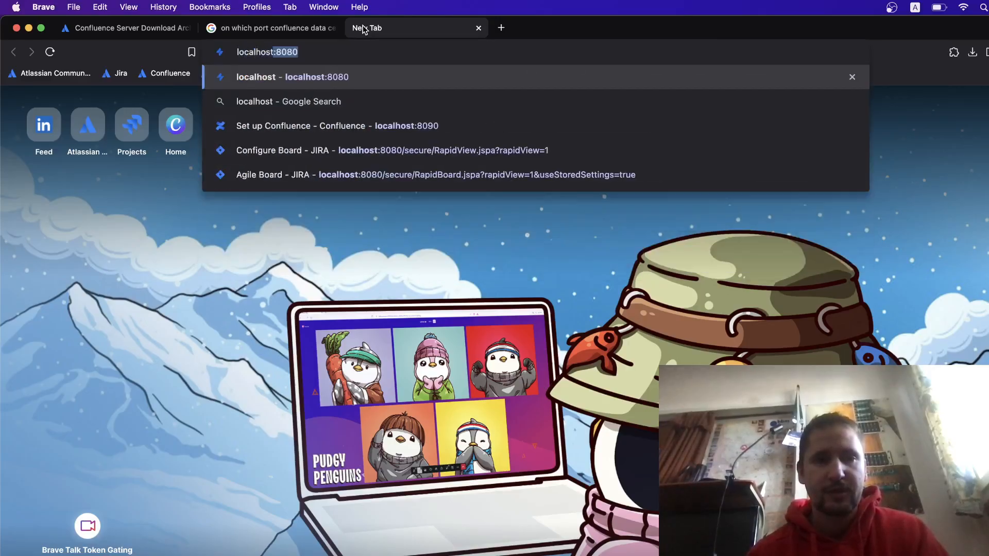
type(":8080")
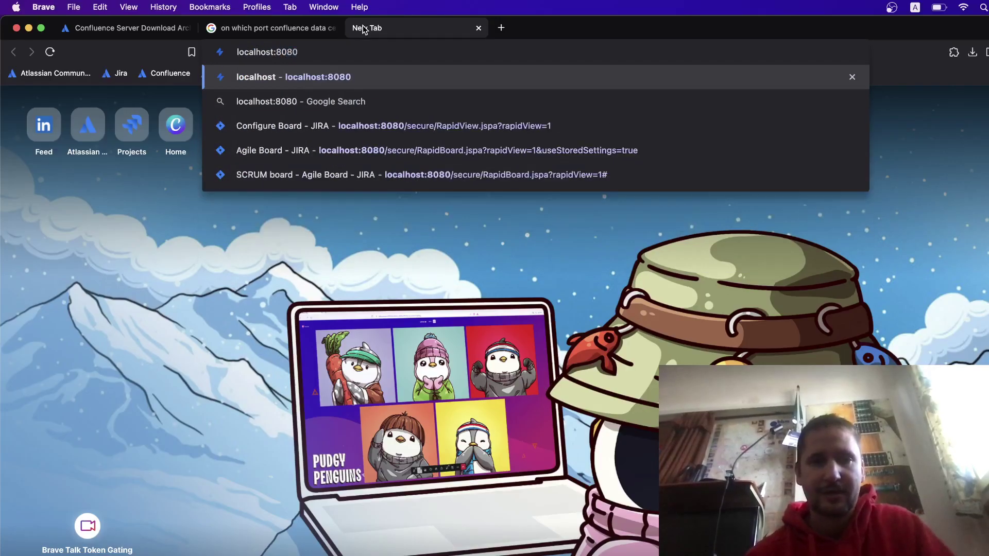
key("Delete")
key("BackSpace")
type("90")
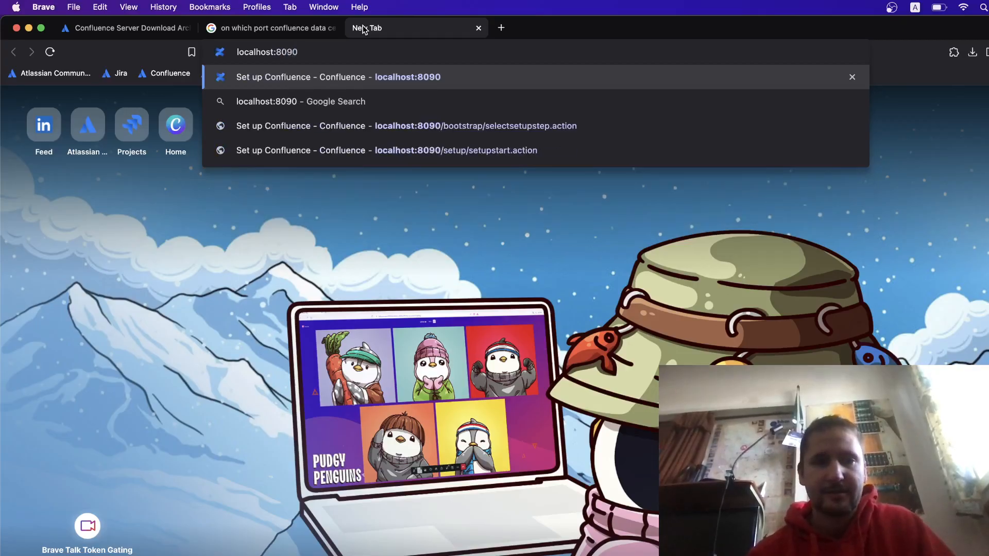
Load the Confluence wizard, choose Production Installation and continue to the license key page.
key("Return")
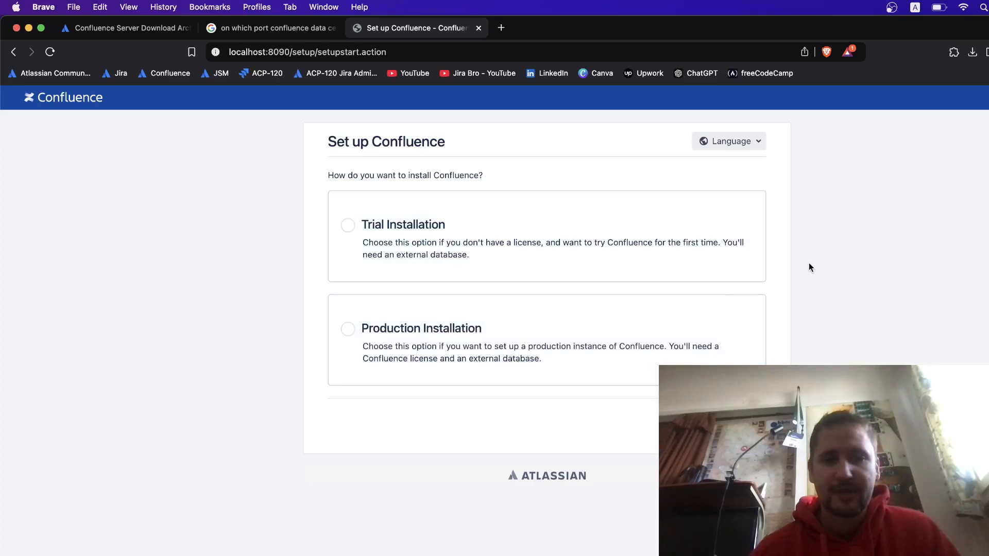
left_click(696, 333)
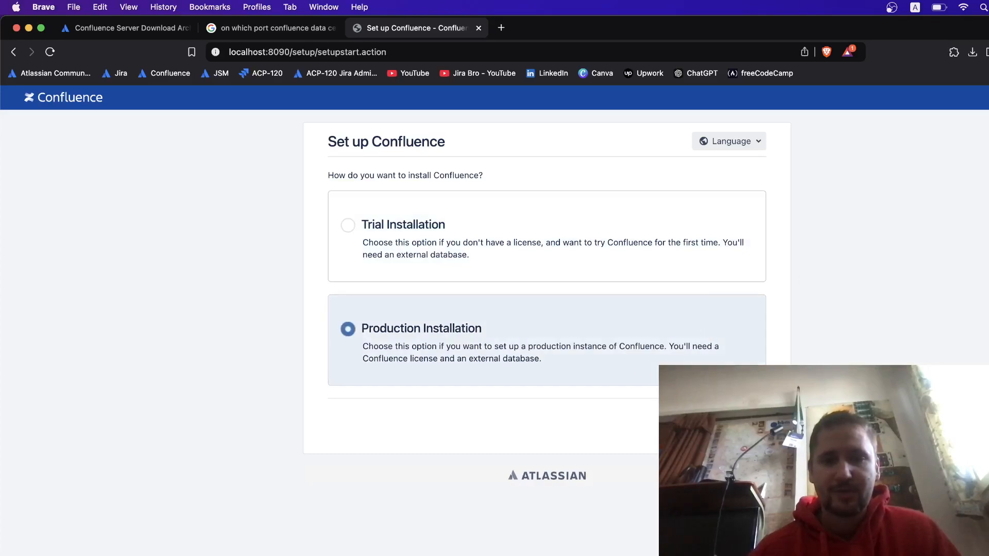
left_click(748, 421)
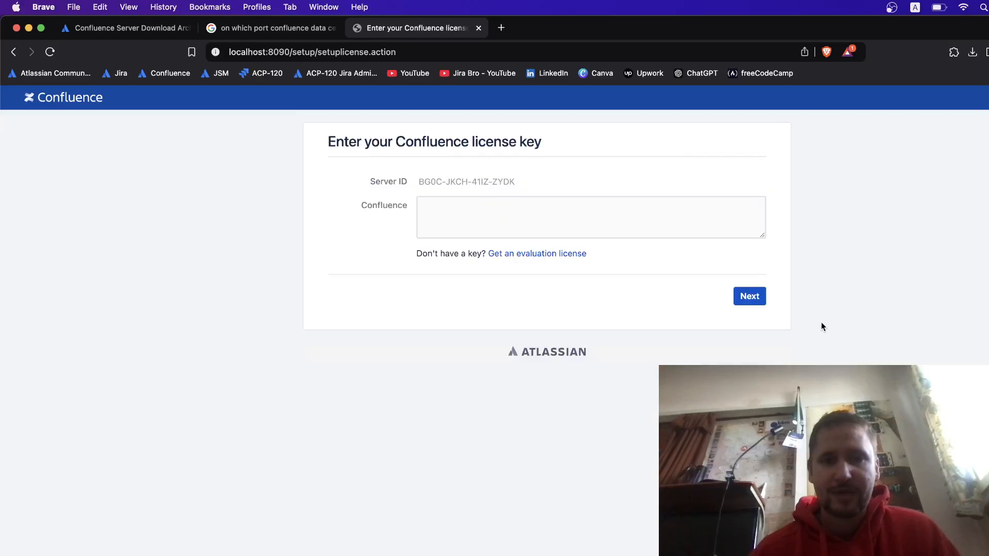
Generate a Confluence Data Center trial license on My Atlassian, install it on localhost and continue.
left_click(556, 254)
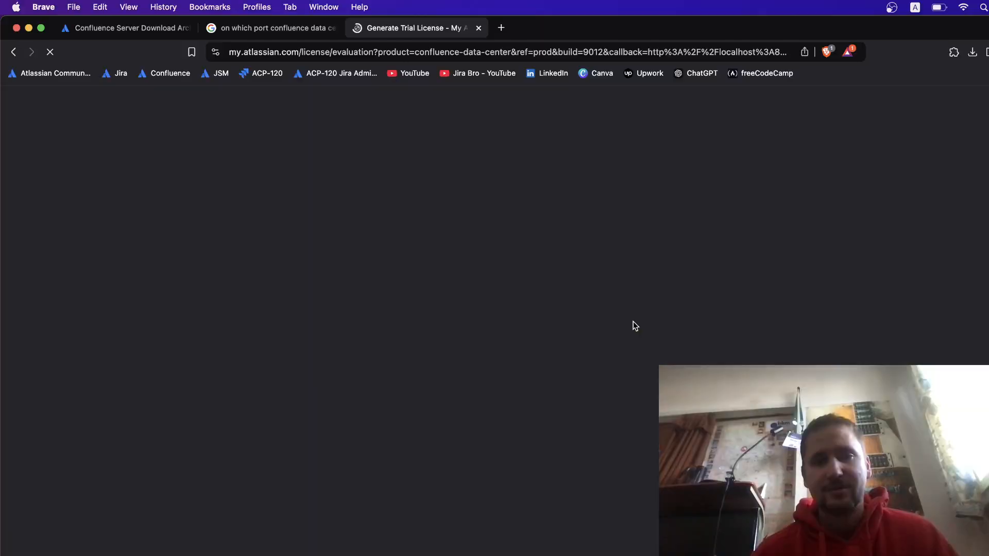
scroll(632, 321, "down", 6)
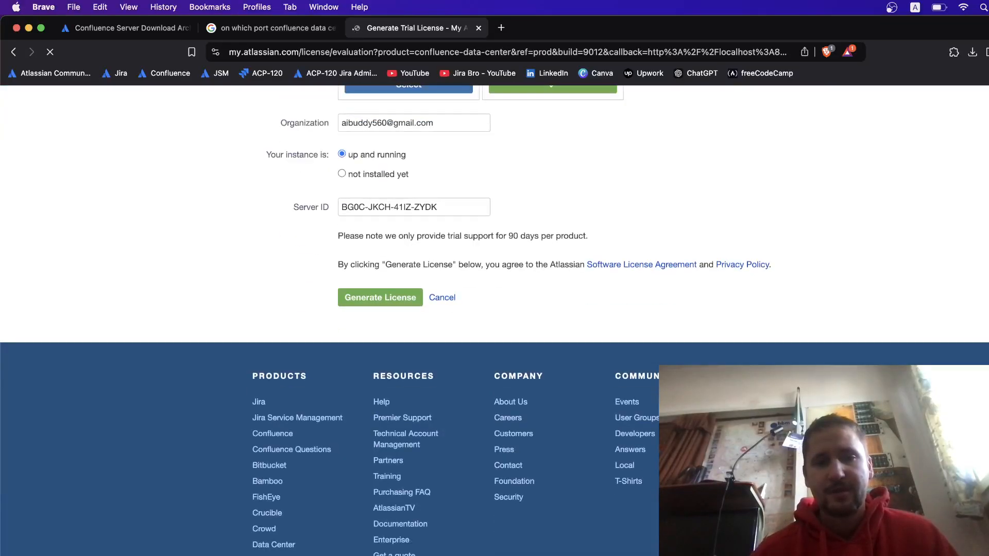
left_click(402, 297)
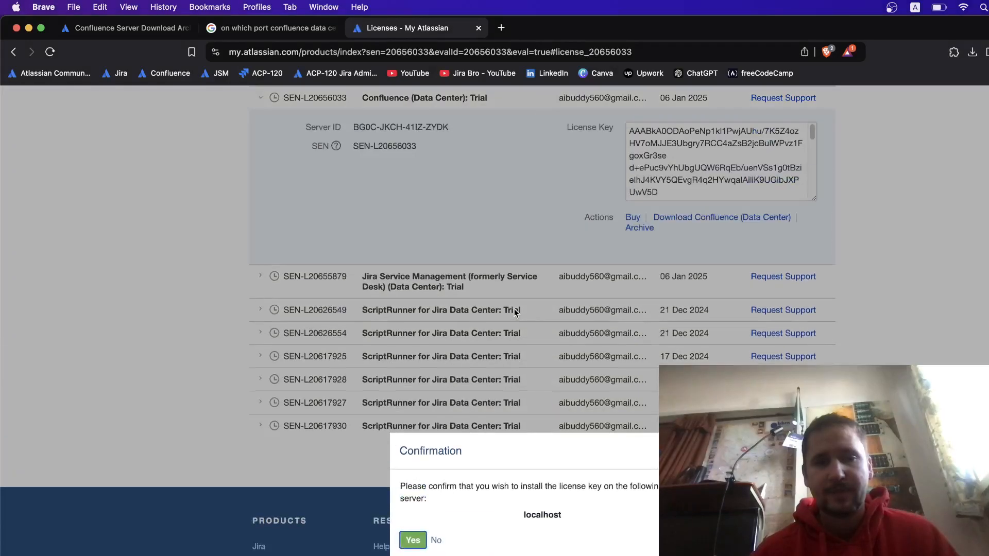
left_click(411, 540)
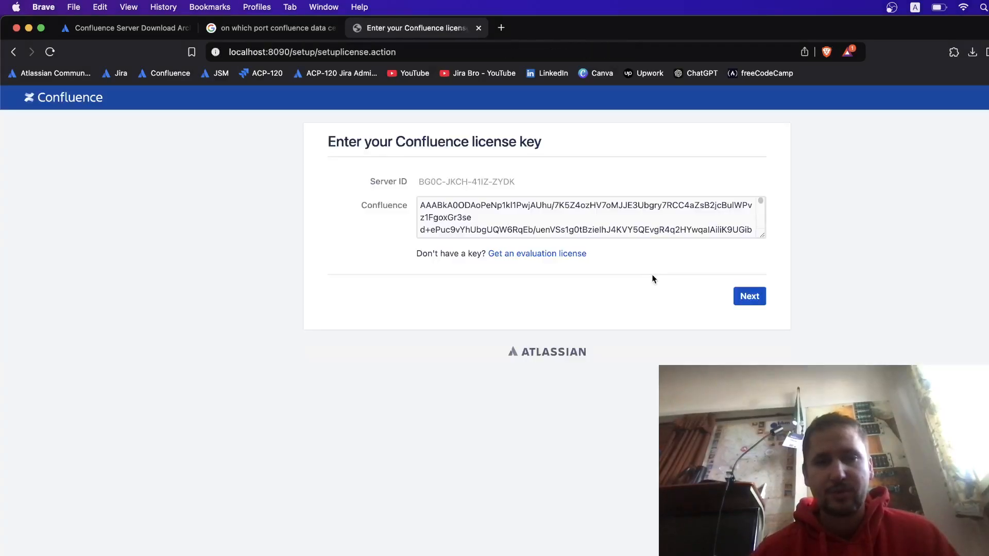
left_click(748, 296)
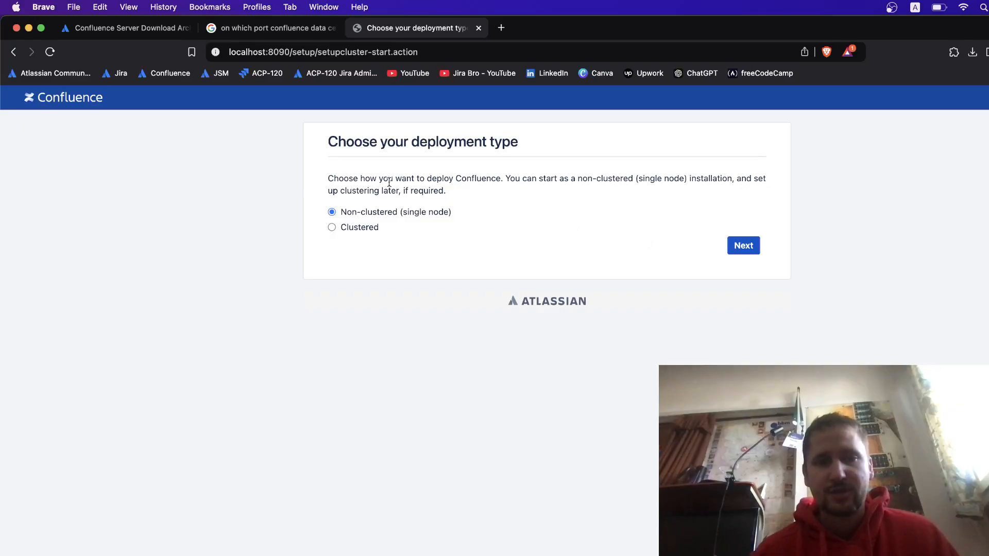
Review the non-clustered installation note and continue with a Non-clustered deployment.
left_click_drag(389, 181, 686, 177)
left_click(726, 213)
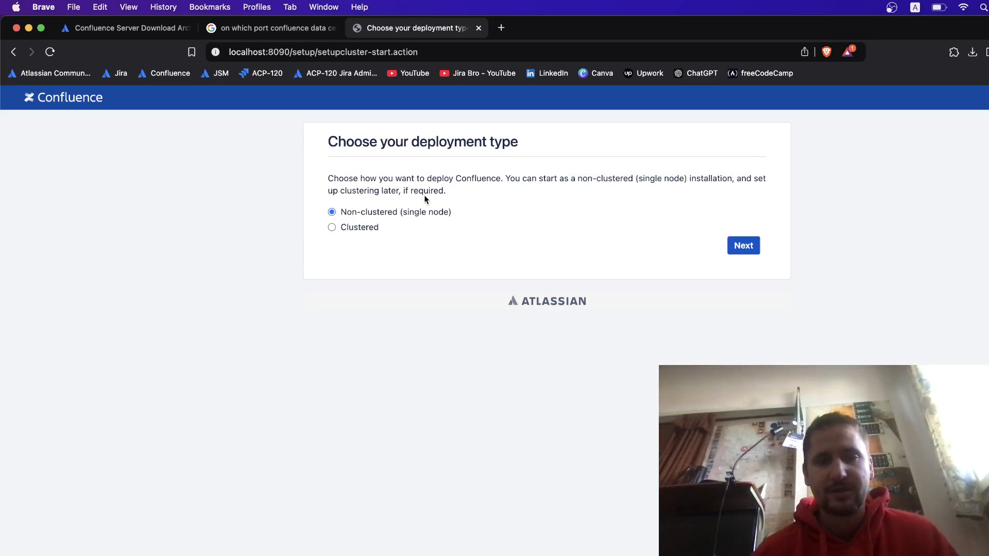
left_click(748, 246)
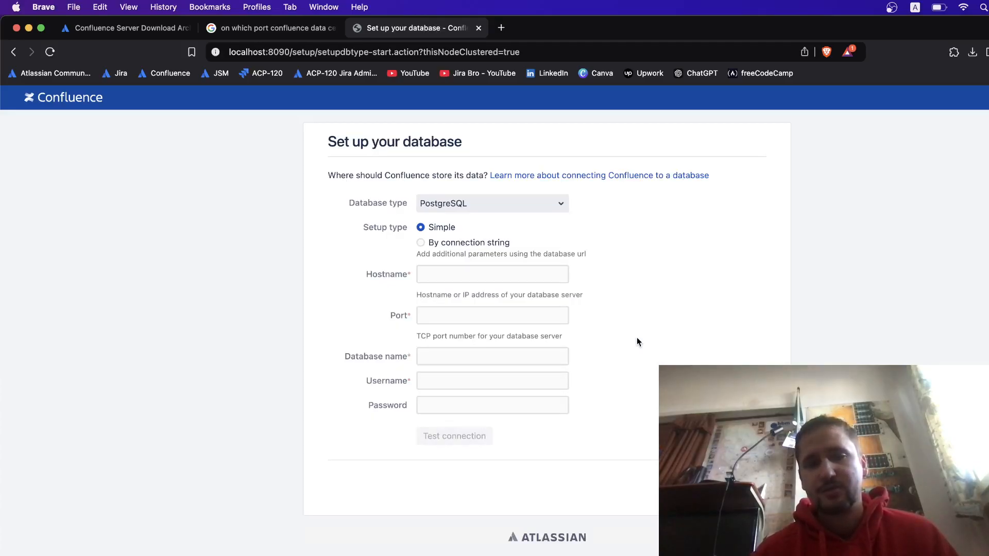
Keep Simple setup with PostgreSQL on the database step and follow the Learn more link to the guide.
left_click(479, 244)
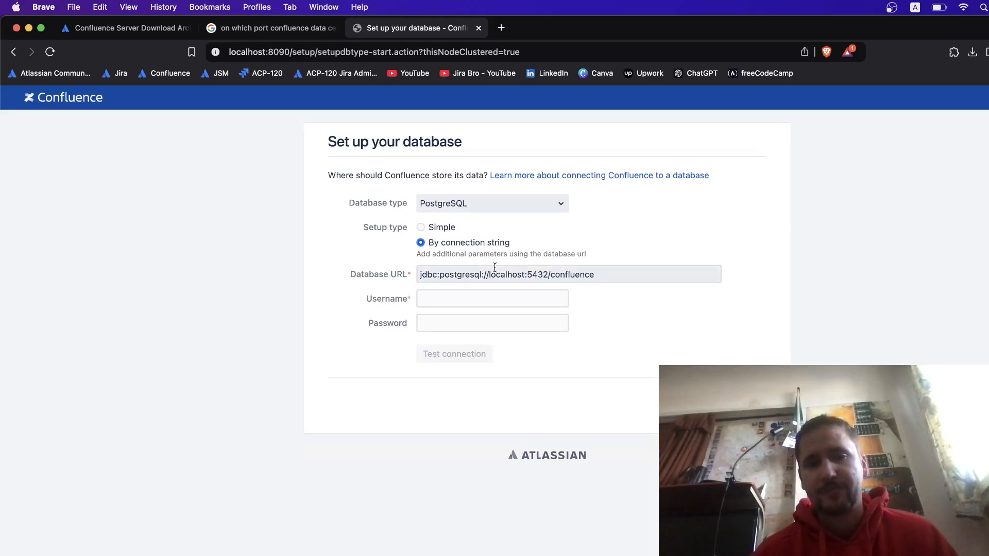
left_click(442, 227)
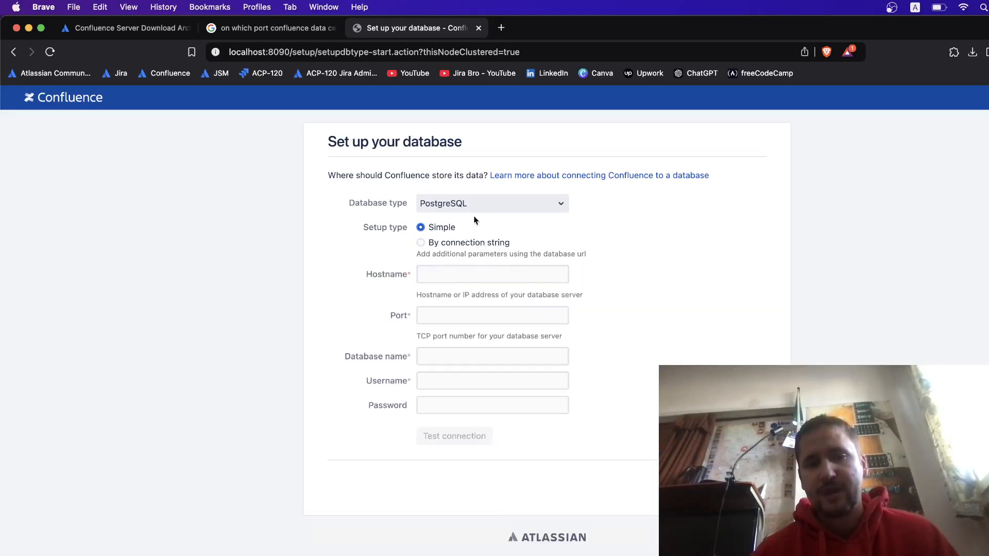
left_click(492, 203)
left_click(491, 205)
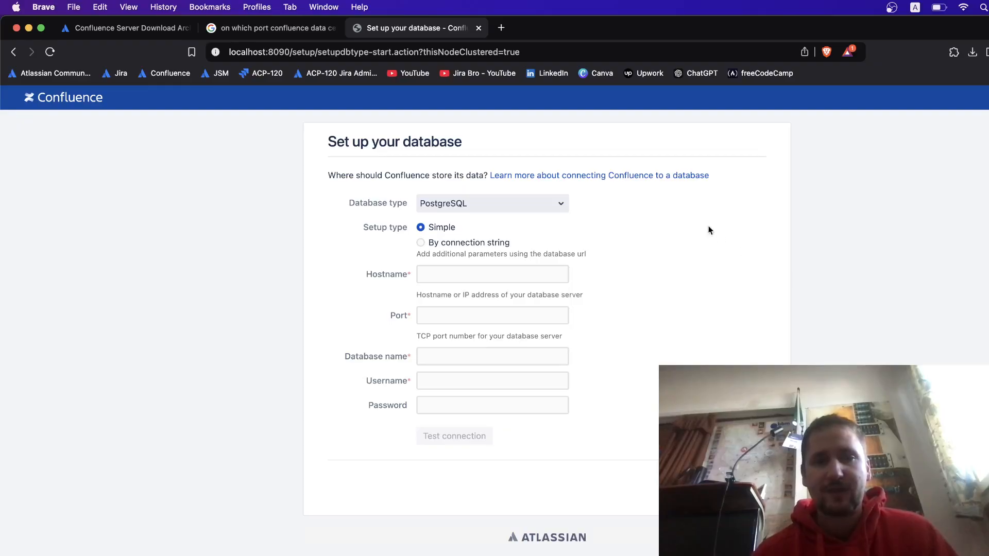
left_click(617, 176, "super")
left_click(534, 28)
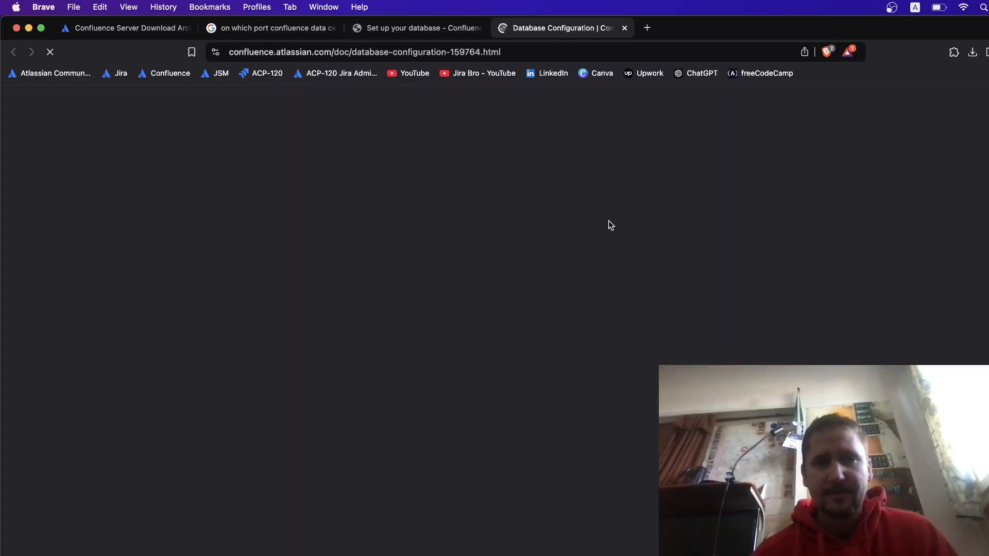
scroll(760, 315, "down", 8)
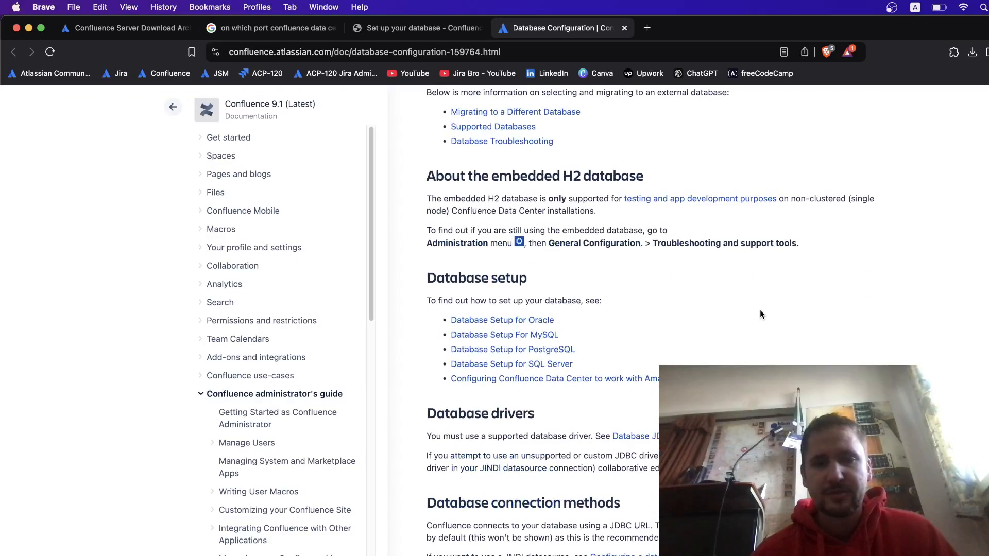
scroll(761, 314, "down", 3)
scroll(761, 314, "down", 5)
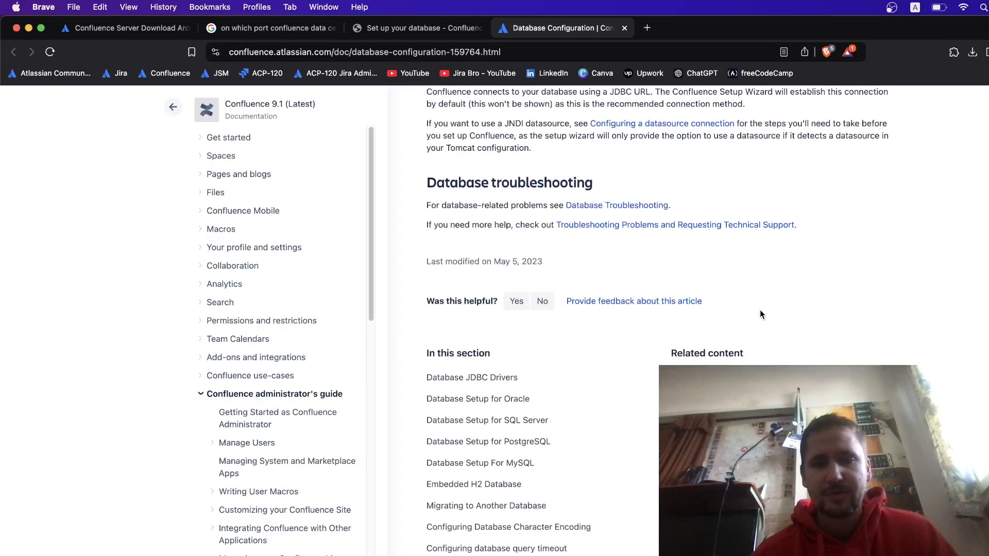
scroll(761, 314, "up", 5)
scroll(761, 315, "up", 2)
scroll(761, 315, "up", 2)
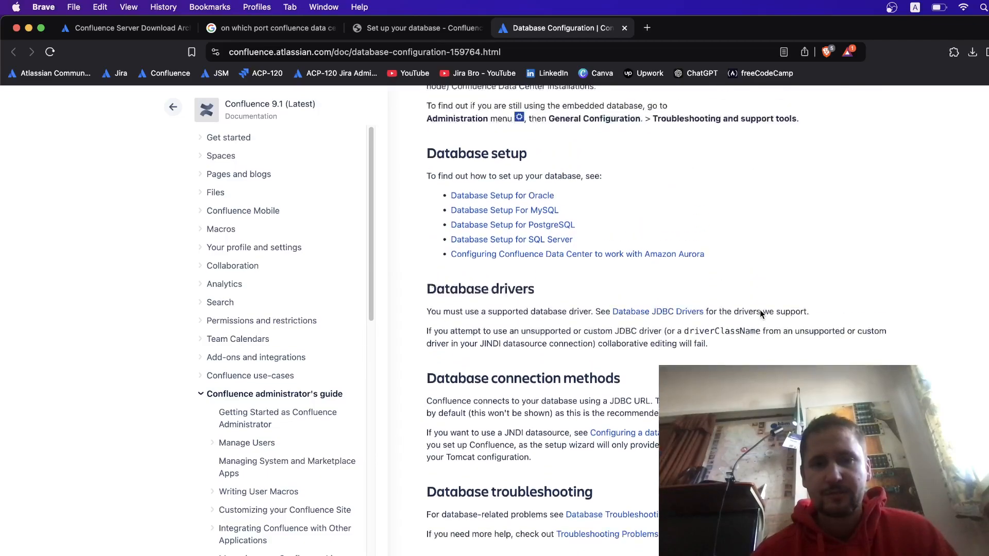
scroll(762, 315, "up", 2)
From the Database Configuration page, open the Database Setup for PostgreSQL guide instead of SQL Server.
left_click(534, 271)
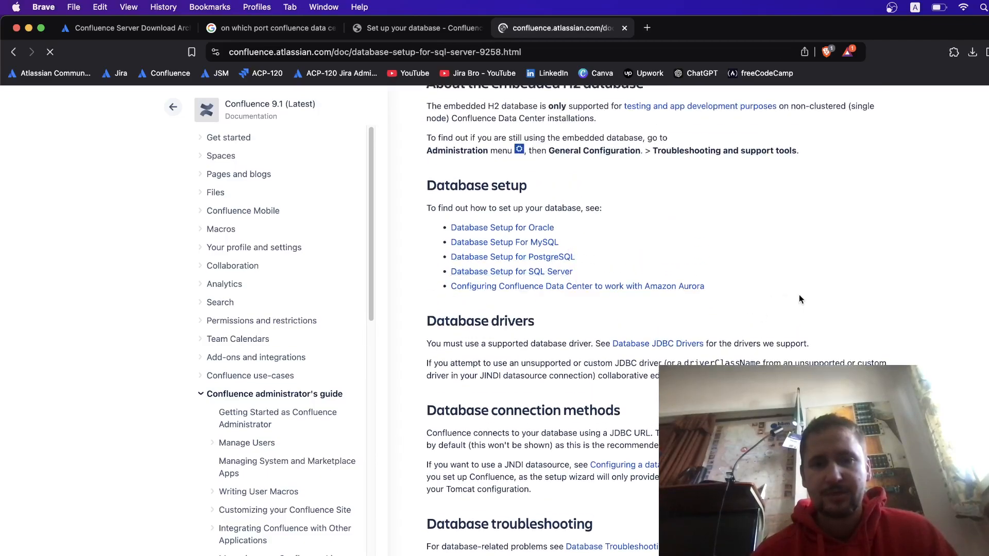
key("super+Left")
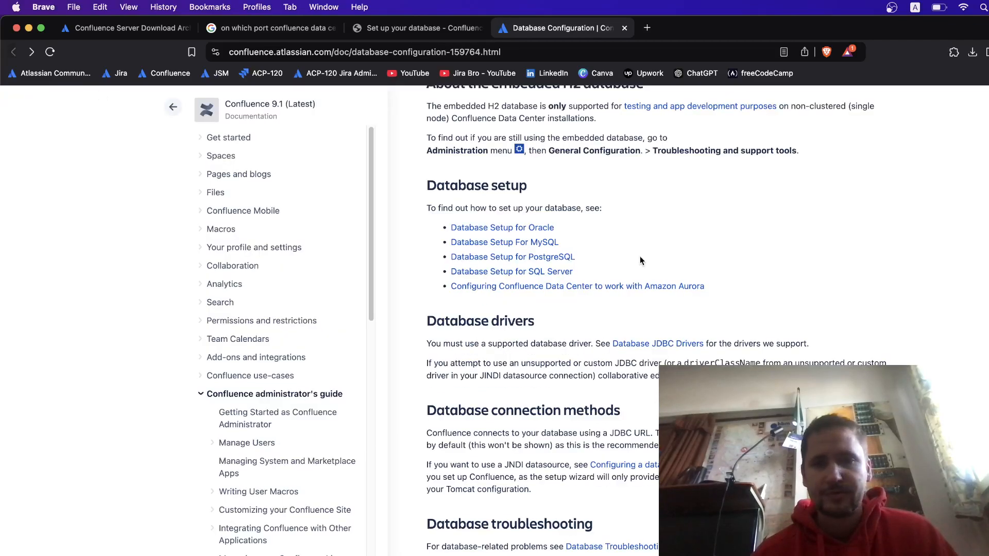
left_click(563, 260)
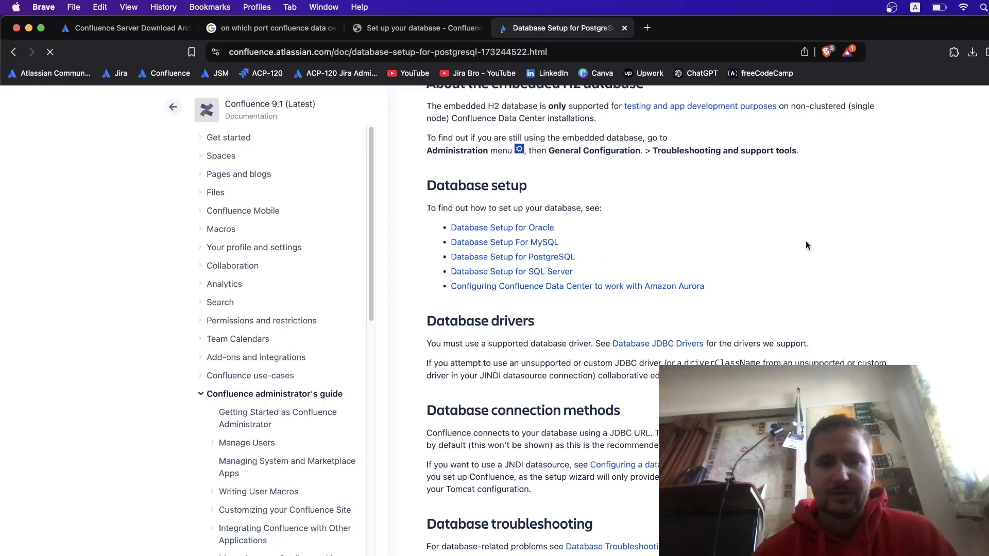
scroll(806, 246, "down", 5)
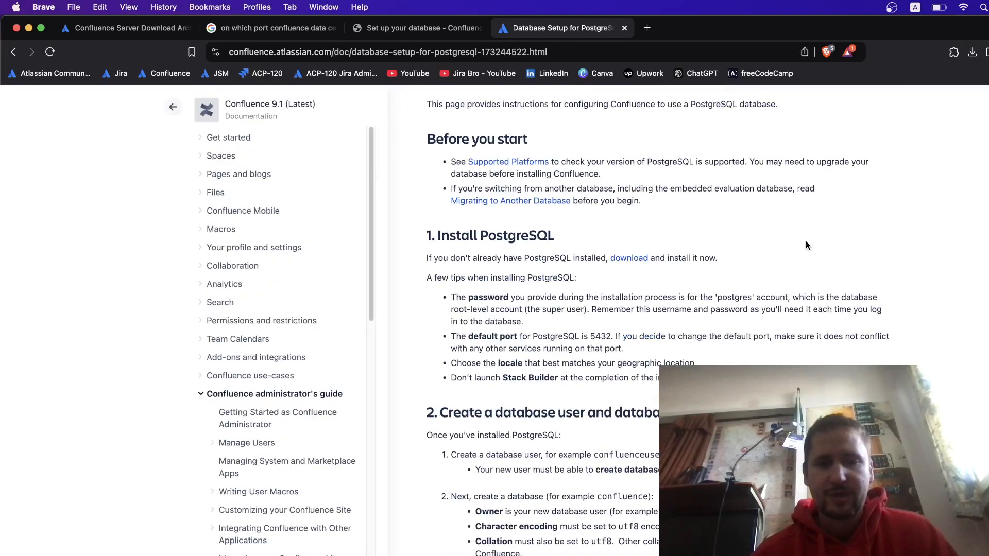
scroll(806, 245, "down", 5)
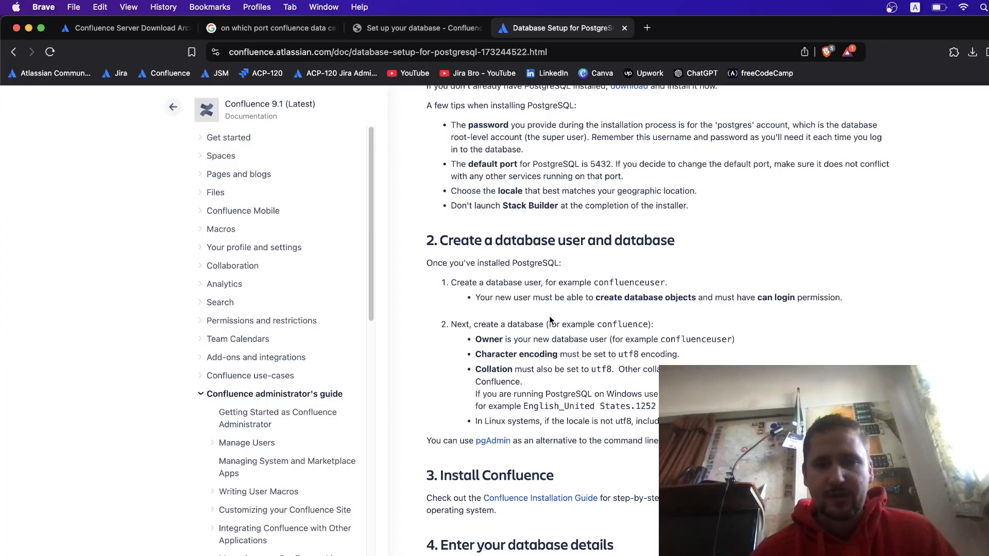
Highlight the create-user requirements: create database objects, can login permission, and owner confluenceuser.
left_click_drag(452, 283, 694, 299)
left_click(670, 285)
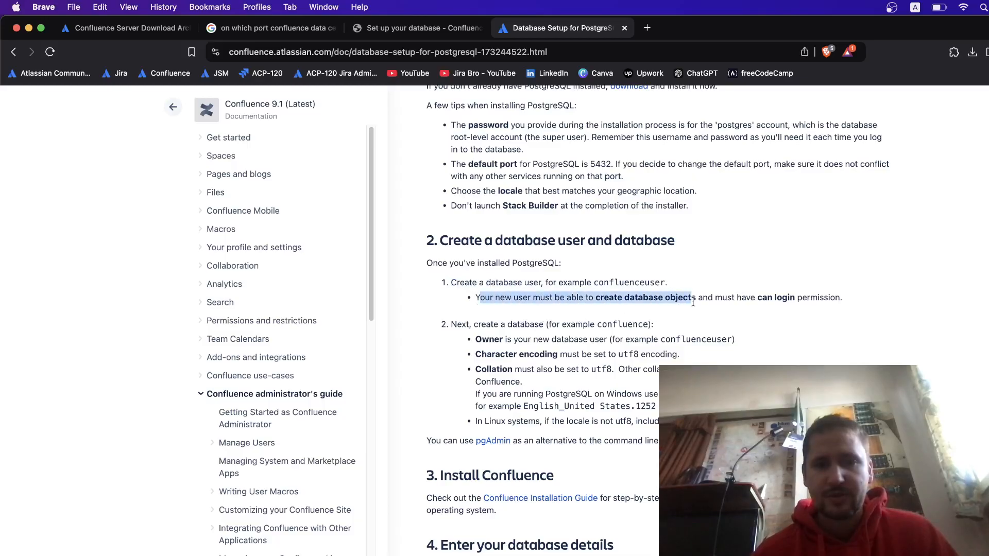
left_click(680, 300)
left_click_drag(596, 298, 713, 300)
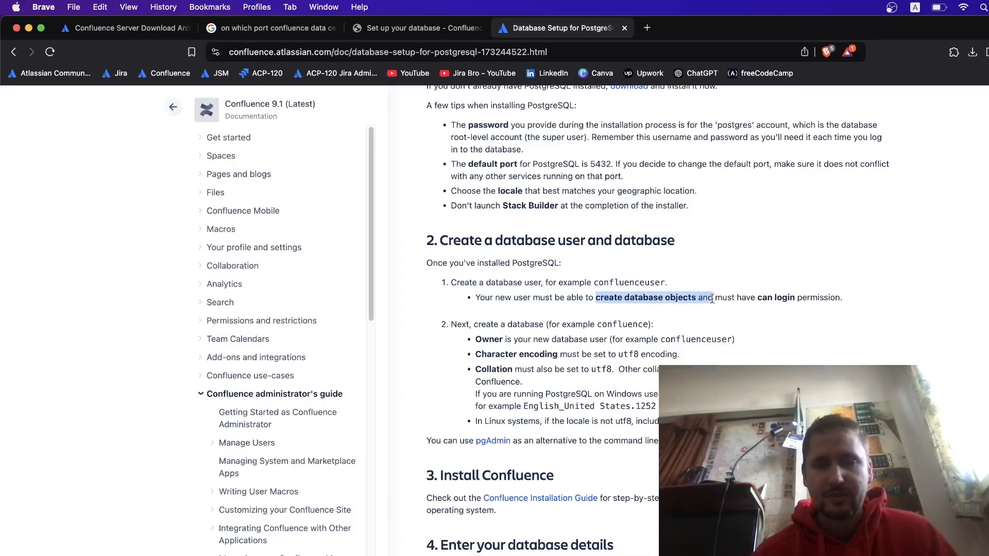
left_click(704, 298)
mouse_move(787, 298)
left_mouse_down()
mouse_move(843, 297)
mouse_move(665, 298)
left_mouse_up()
left_click(852, 303)
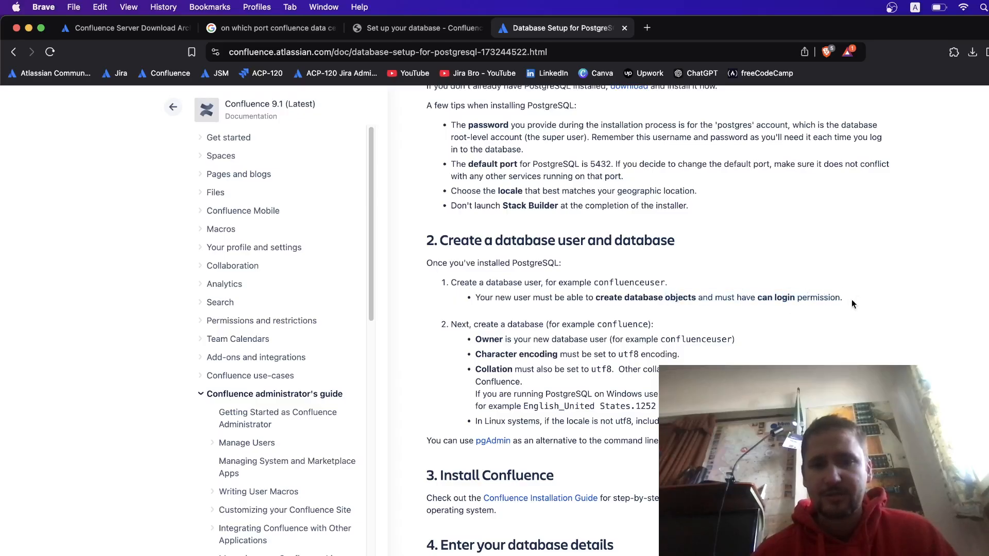
left_click_drag(843, 297, 746, 297)
left_click(654, 339)
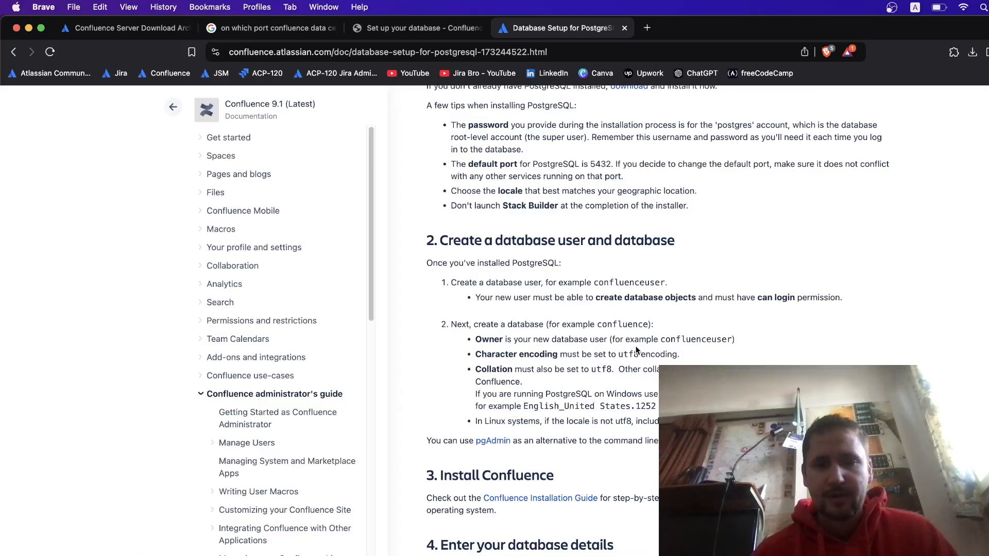
double_click(703, 339)
left_click(475, 361)
Highlight the utf8 character encoding requirement and the note about pgAdmin as an alternative.
left_click_drag(475, 354, 677, 354)
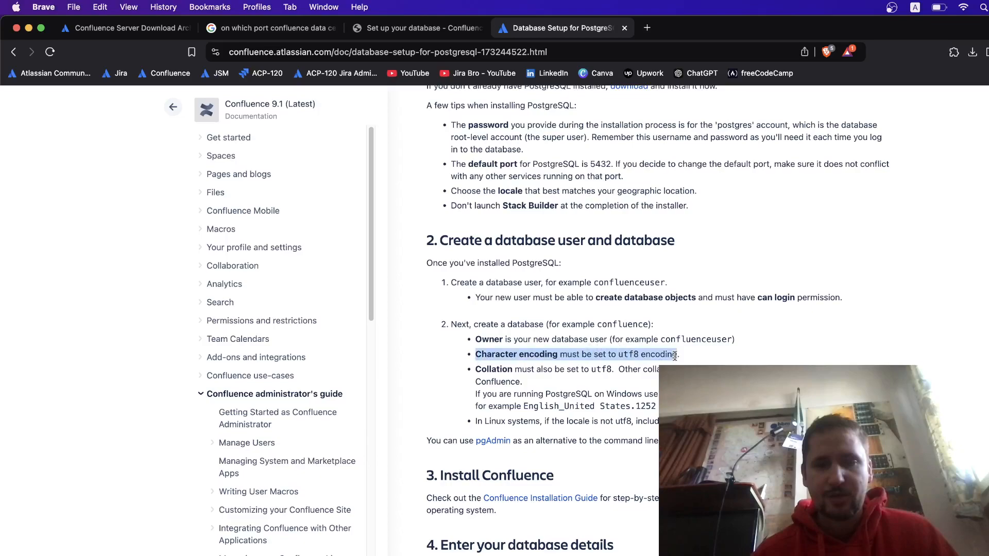
left_click(616, 354)
left_click_drag(617, 354, 684, 352)
left_click(683, 352)
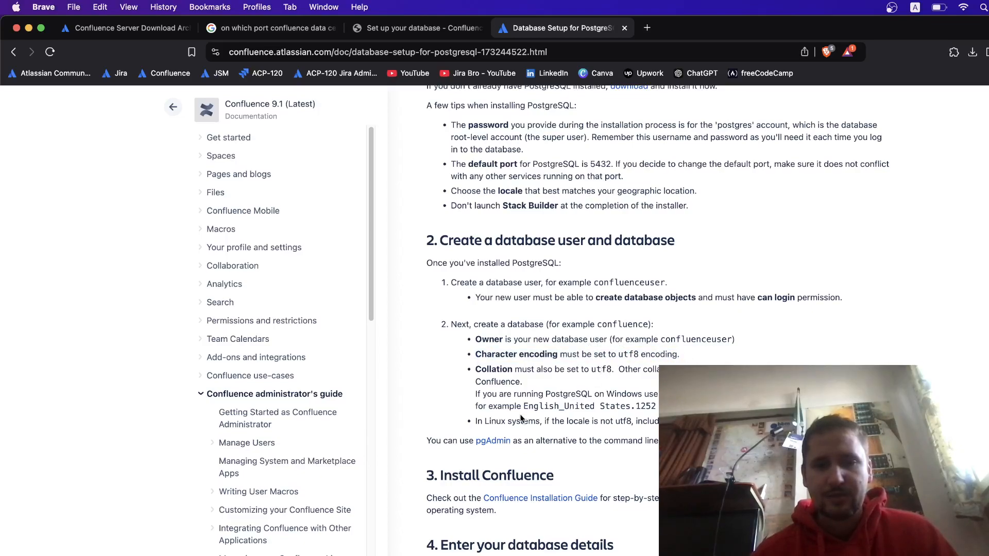
left_click_drag(563, 442, 656, 442)
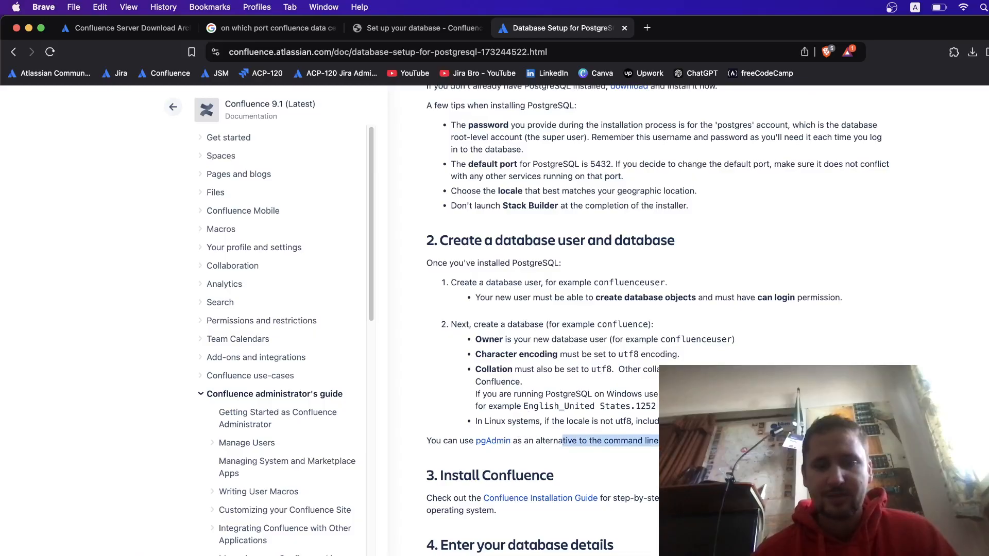
left_click(656, 443)
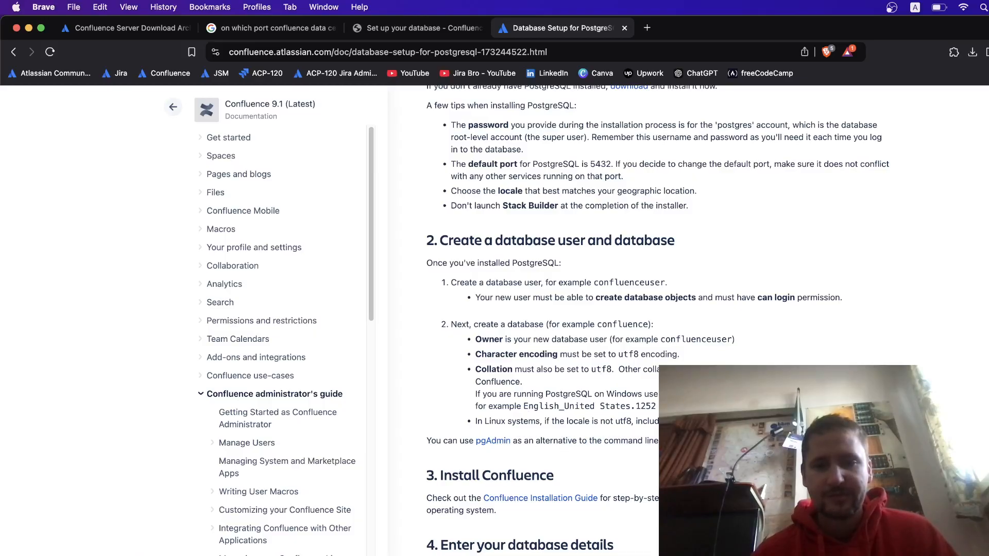
scroll(618, 324, "down", 3)
scroll(618, 324, "down", 6)
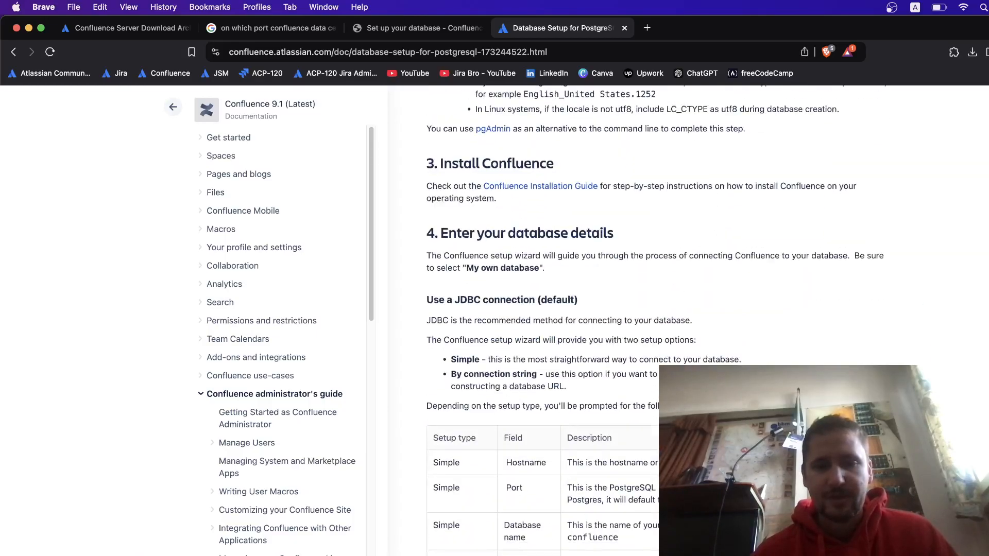
scroll(618, 325, "down", 5)
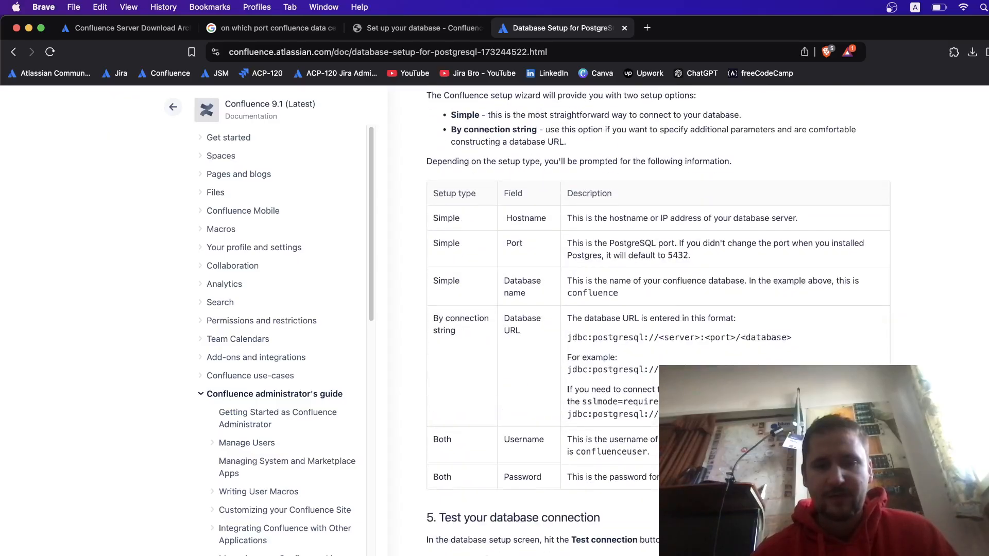
scroll(618, 324, "down", 4)
scroll(618, 324, "down", 4)
scroll(618, 325, "up", 8)
scroll(618, 325, "up", 5)
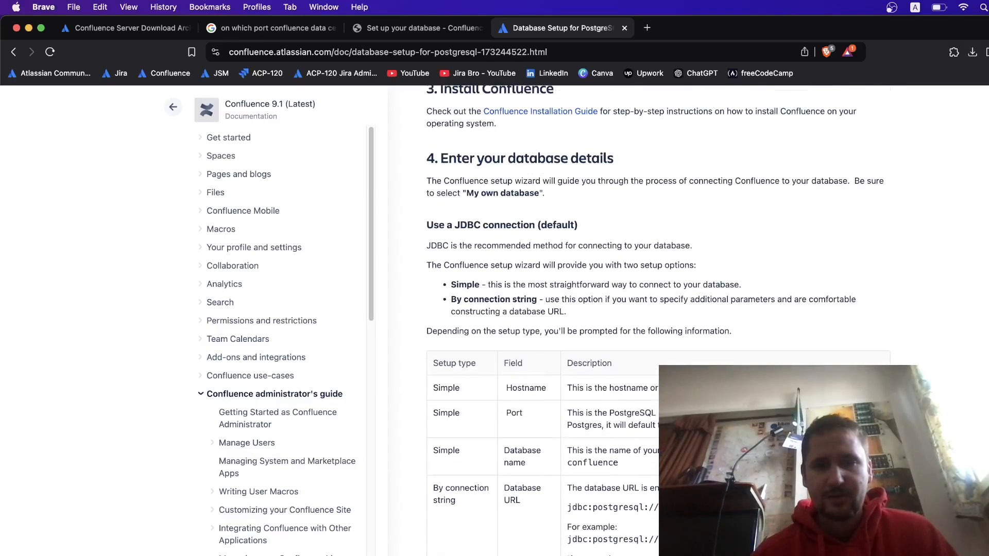
scroll(619, 325, "up", 5)
scroll(618, 325, "up", 3)
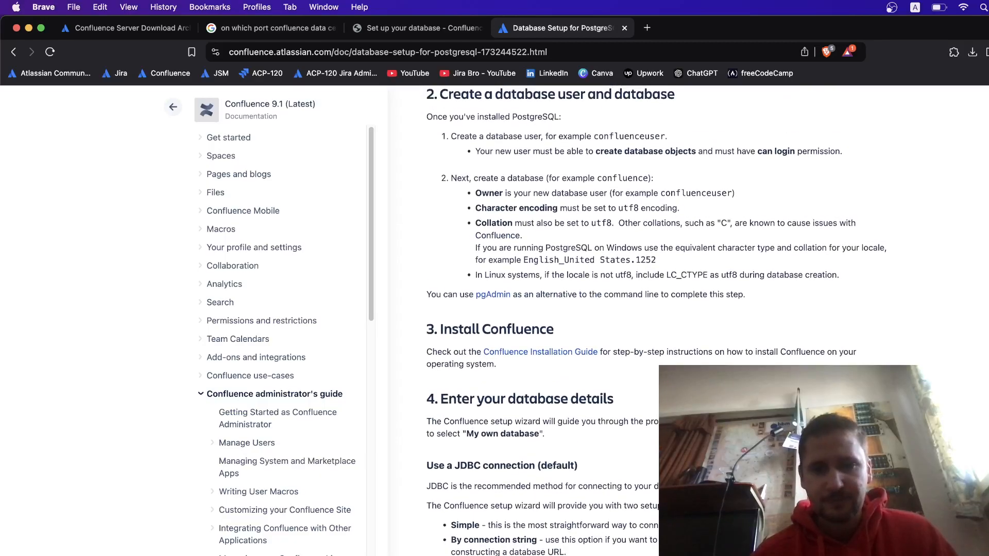
scroll(619, 324, "up", 2)
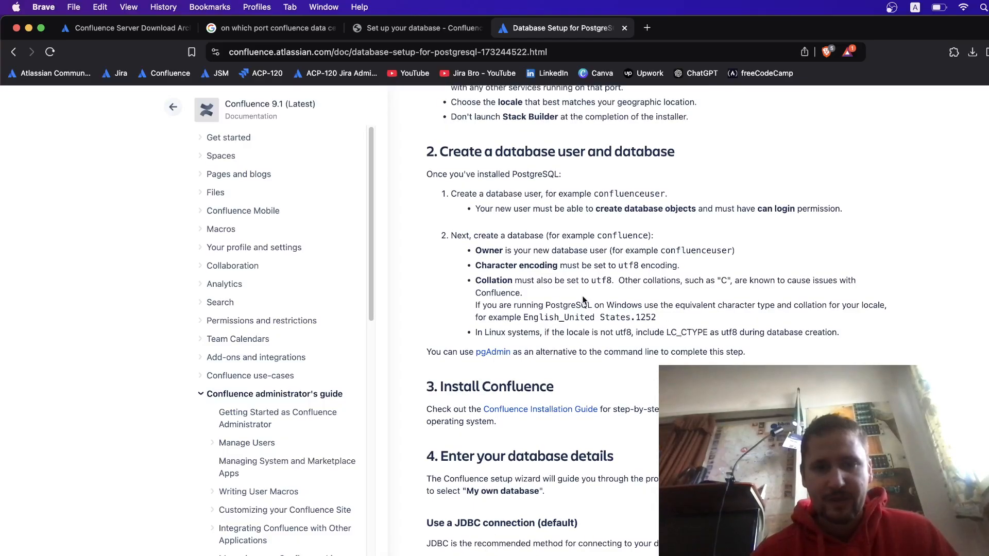
left_click_drag(634, 281, 796, 291)
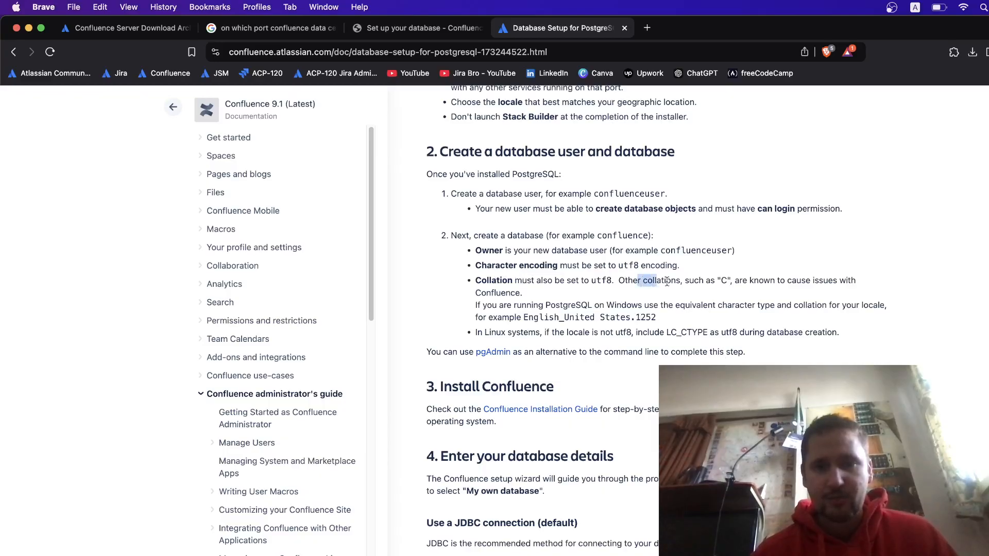
left_click(797, 291)
left_click_drag(705, 282, 862, 289)
left_click(630, 299)
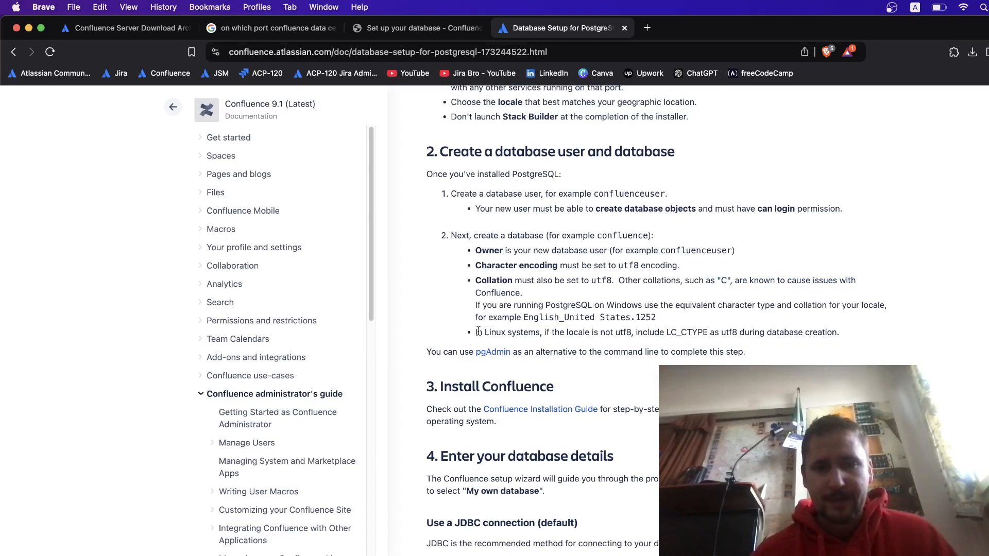
left_click_drag(476, 331, 651, 332)
left_click(665, 346)
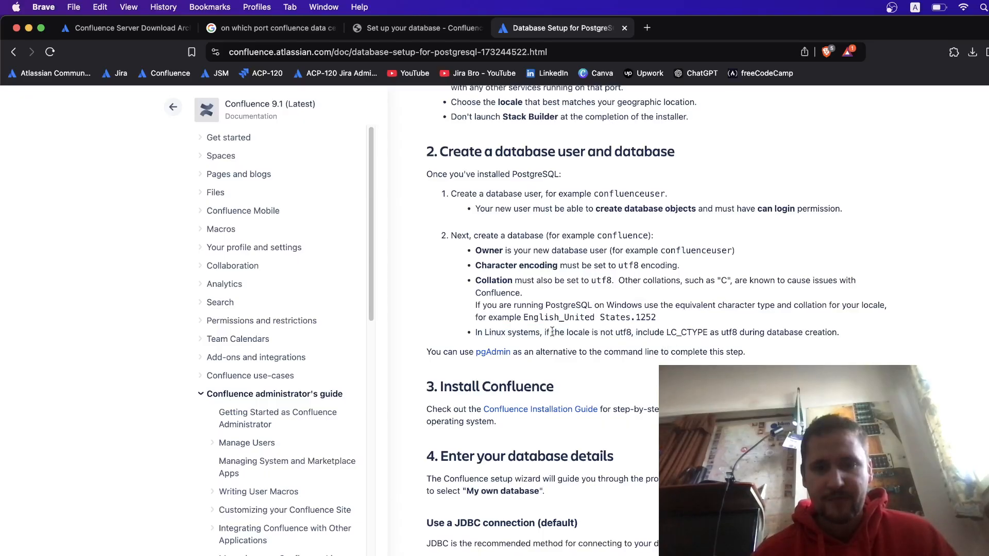
left_click_drag(550, 333, 771, 333)
left_click(669, 333)
left_click(716, 337)
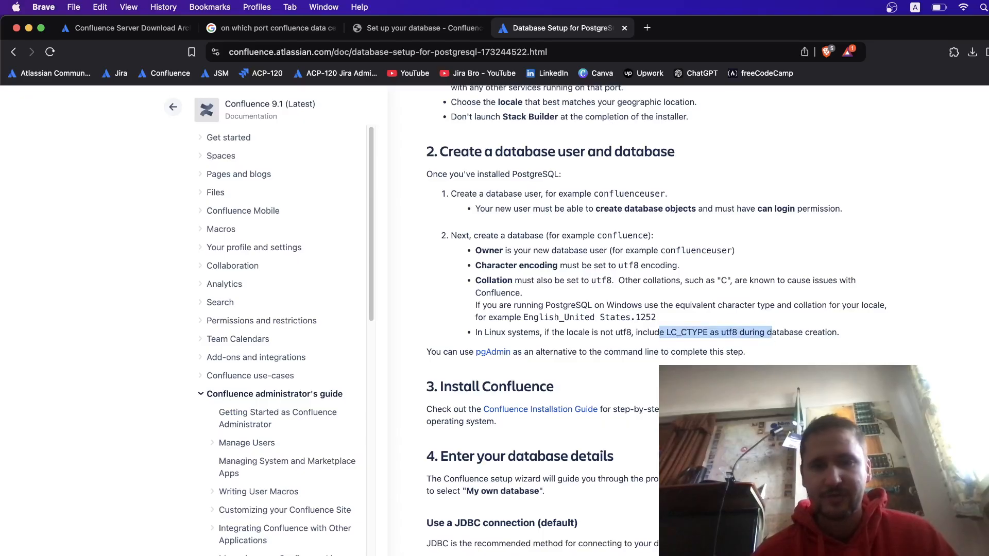
scroll(773, 340, "down", 3)
scroll(695, 310, "down", 5)
scroll(695, 310, "up", 10)
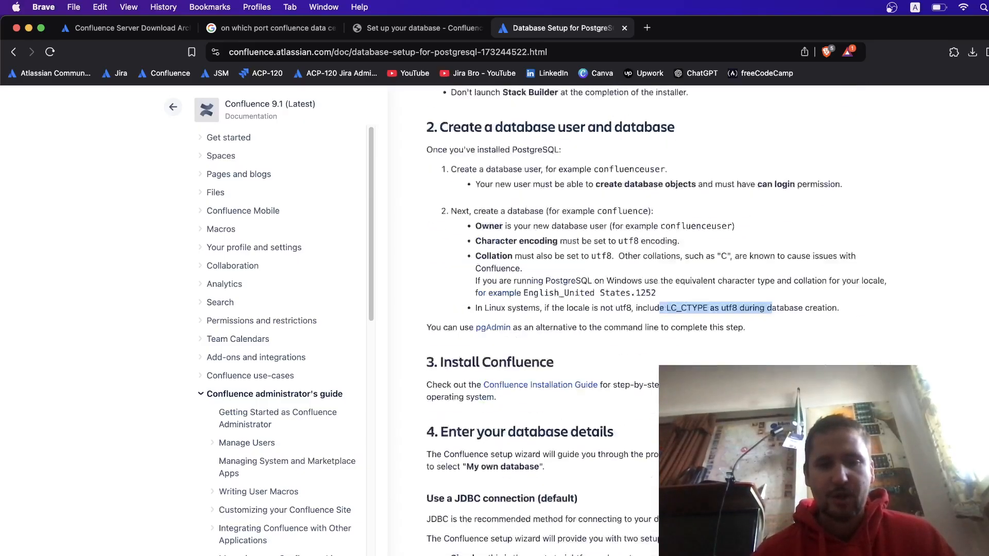
scroll(695, 309, "up", 10)
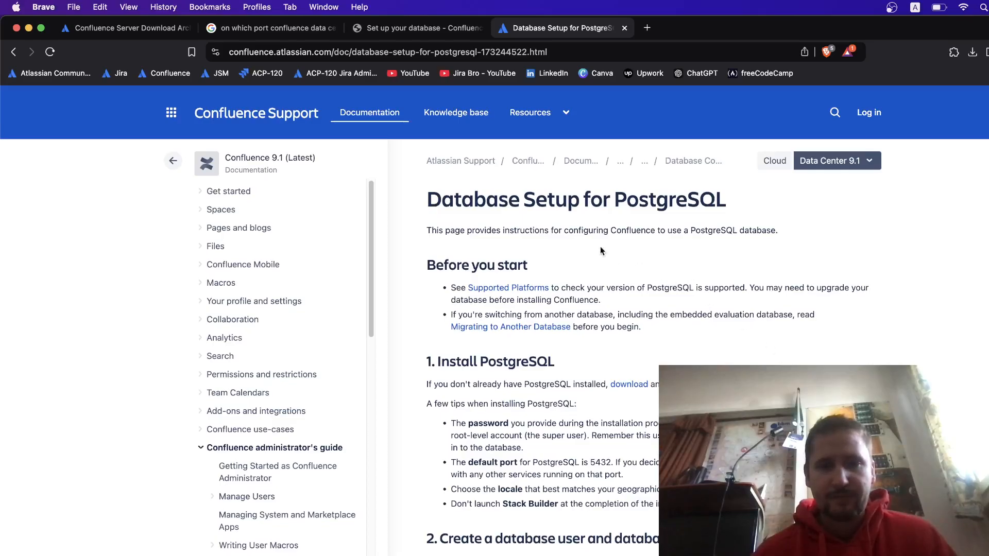
Return from the PostgreSQL guide to the wizard's 'Set up your database' tab with empty connection fields.
left_click_drag(576, 199, 726, 200)
left_click(396, 28)
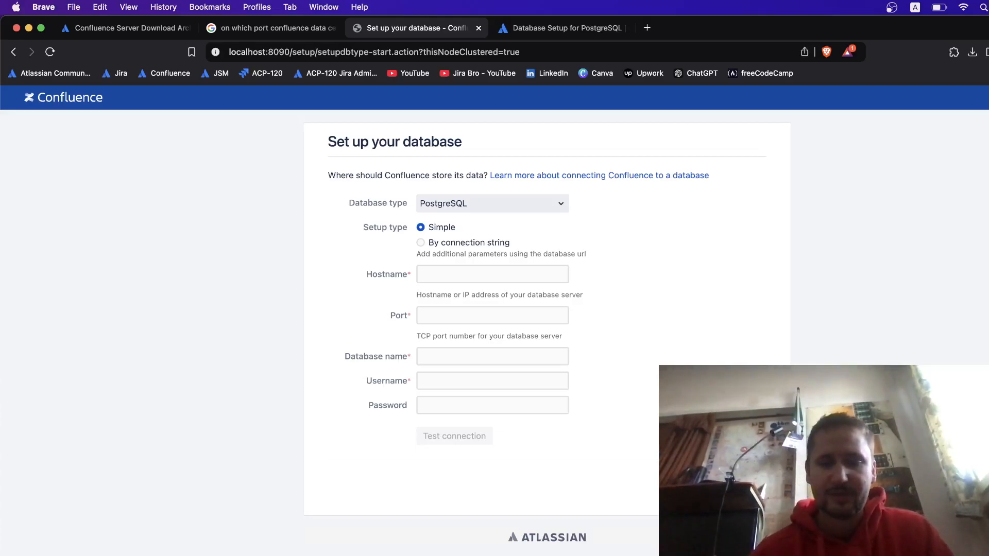
key("super+Tab")
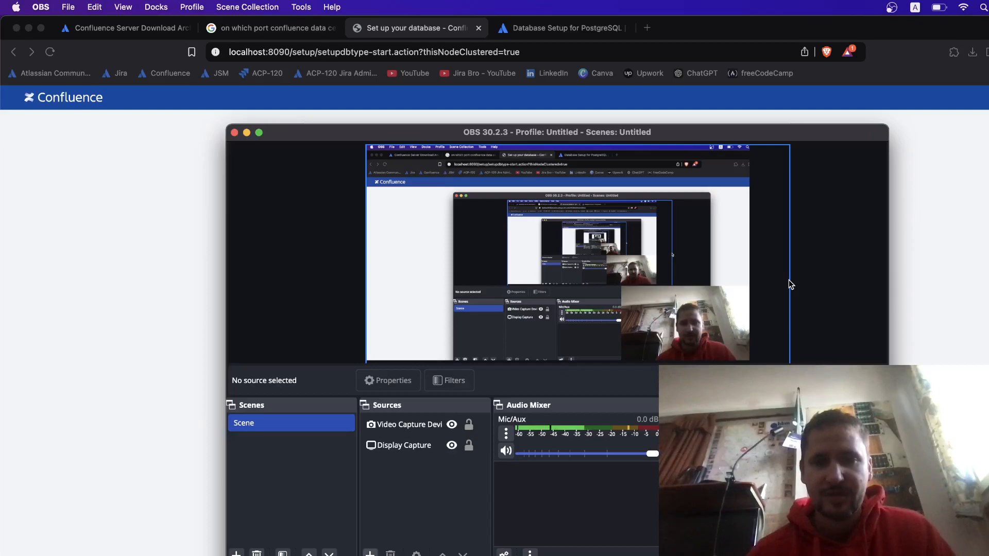